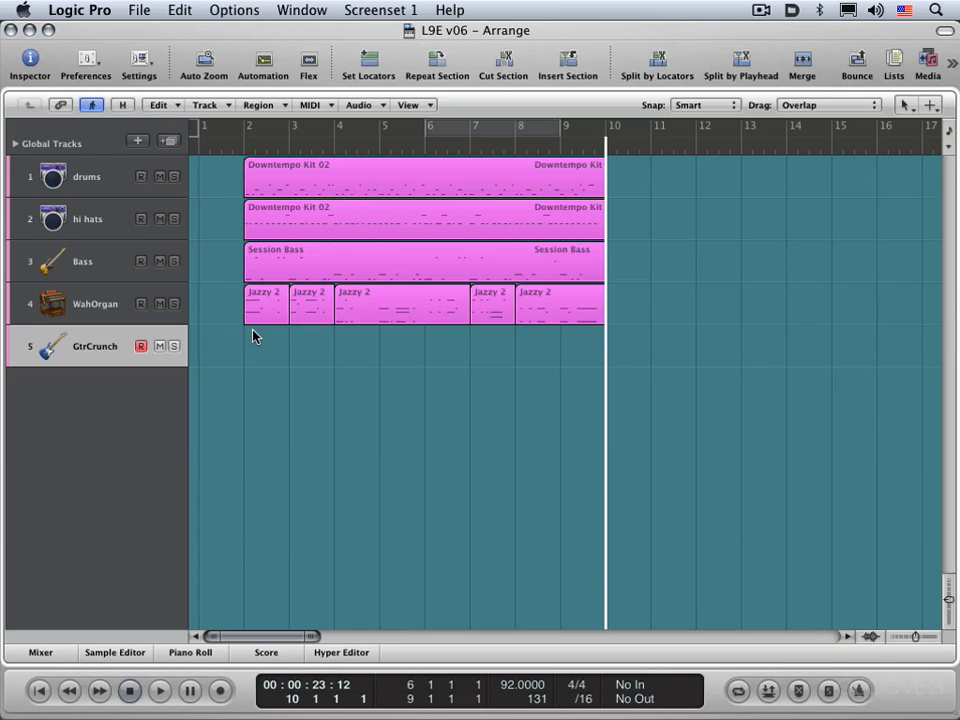
Copy the drums and hi hats regions from bar 2 to bar 10 on their own tracks.
left_click(336, 171)
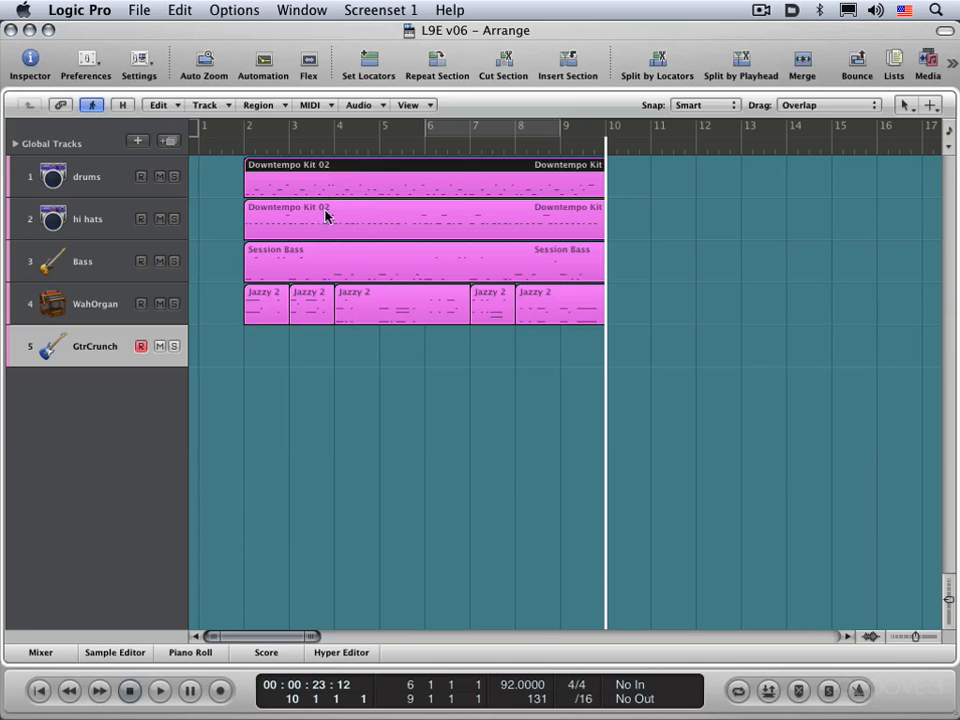
left_click(339, 209, "shift")
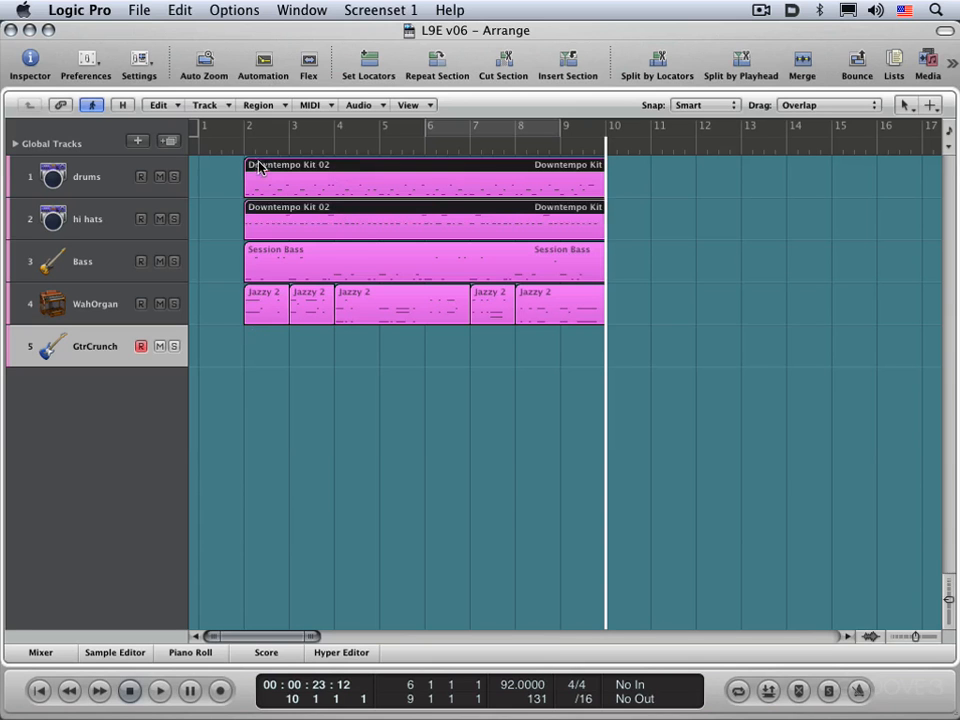
left_click_drag(258, 167, 615, 199)
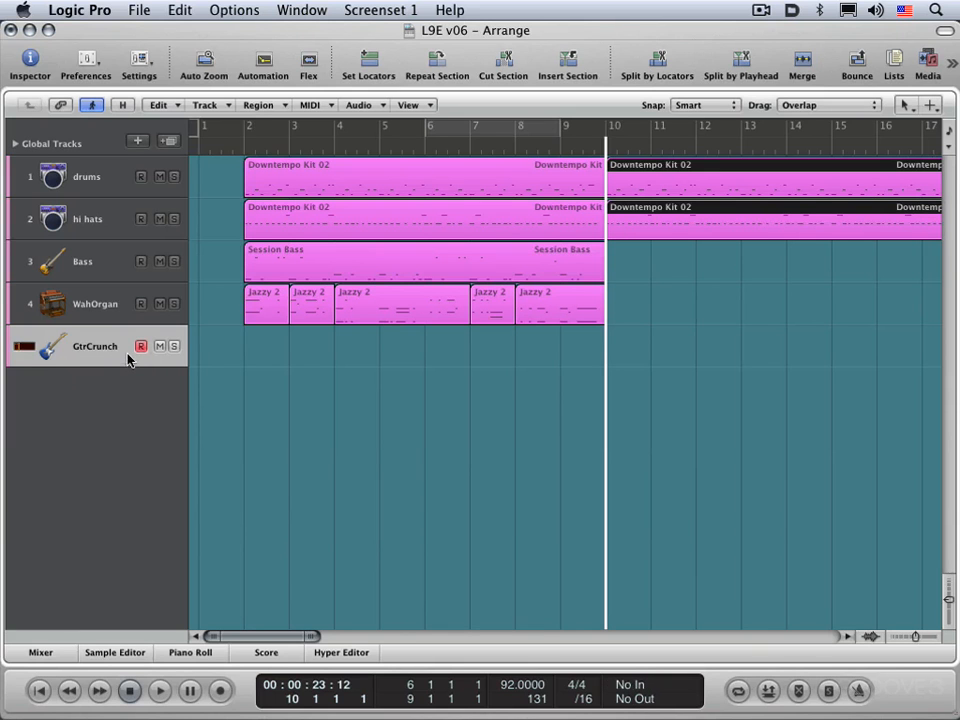
Record-enable the Bass track alongside GtrCrunch and record a part on both tracks from bar 10 to about bar 14.
left_click(141, 262)
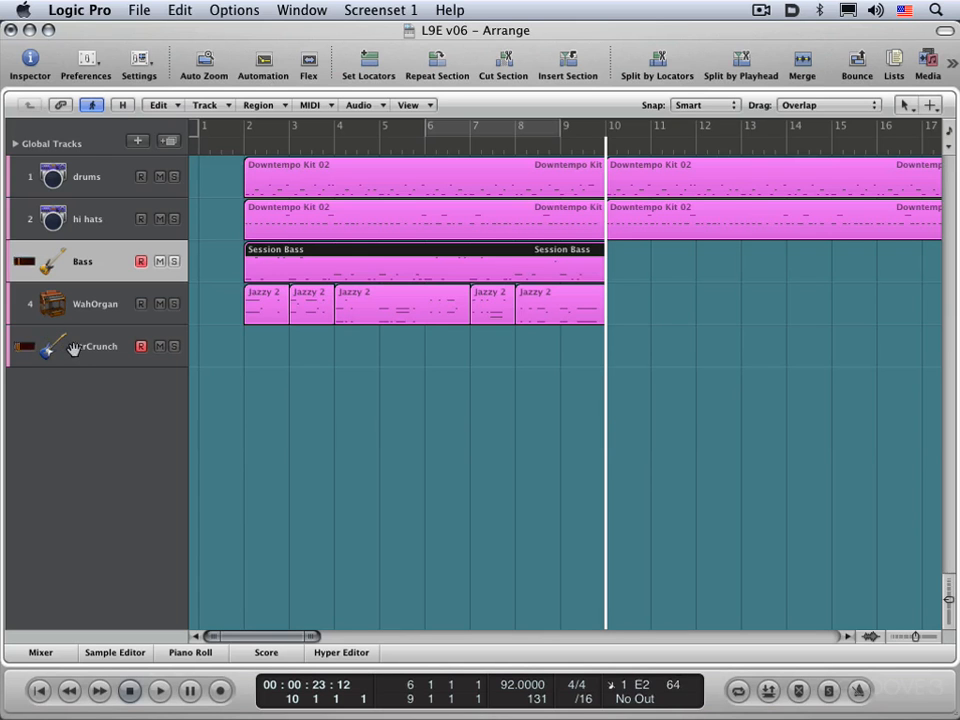
left_click(78, 350)
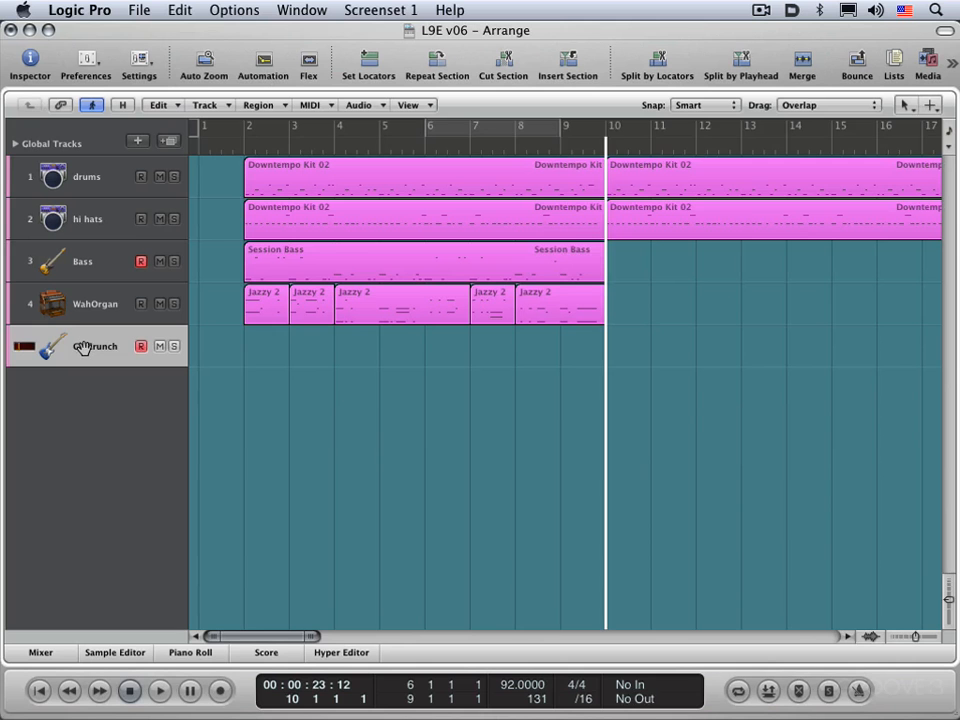
key("r")
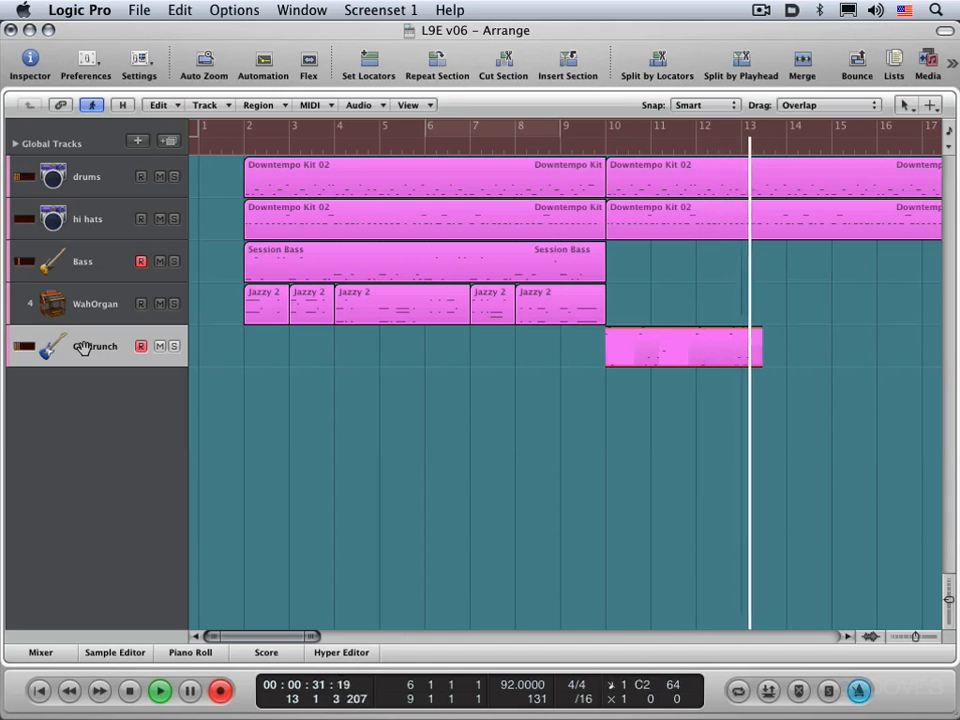
key("space")
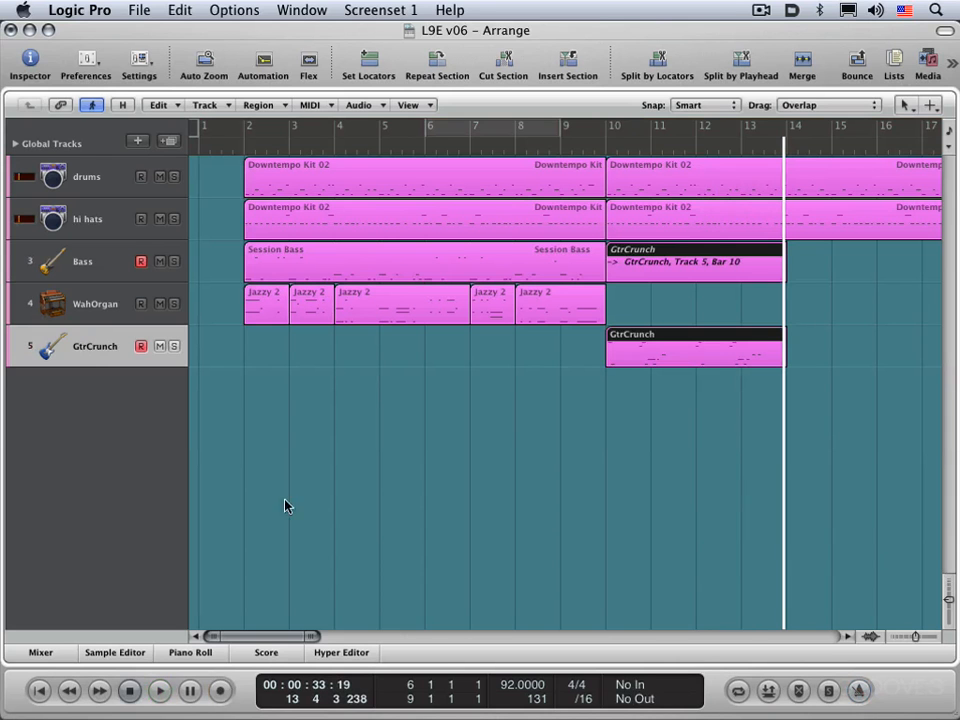
Select only the newly recorded GtrCrunch region at bar 10 and show it in the Score editor.
left_click(662, 412)
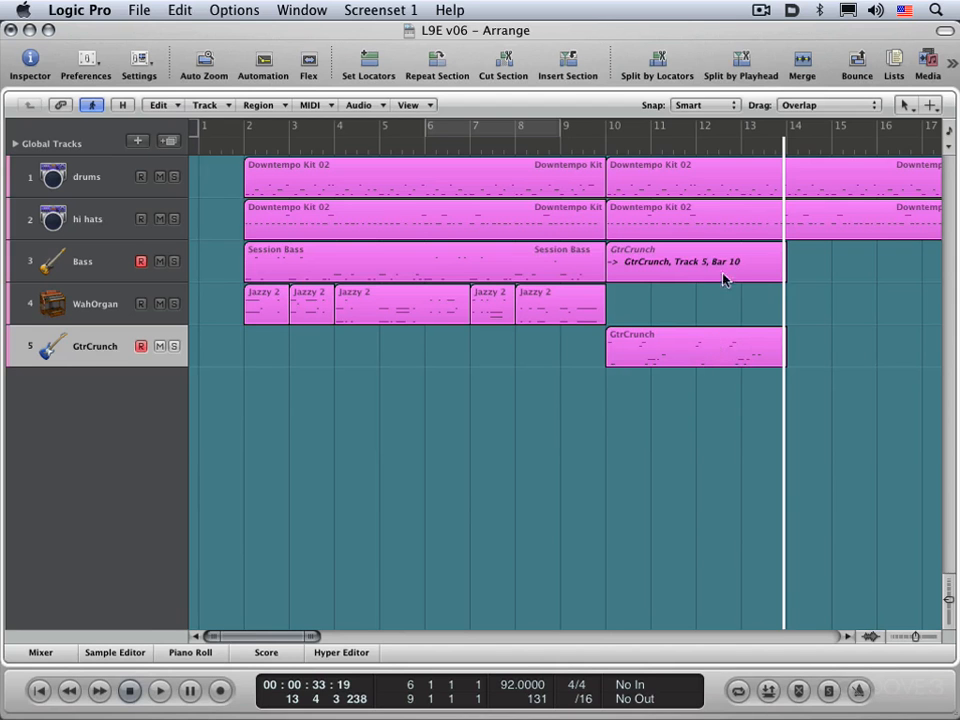
left_click(731, 345)
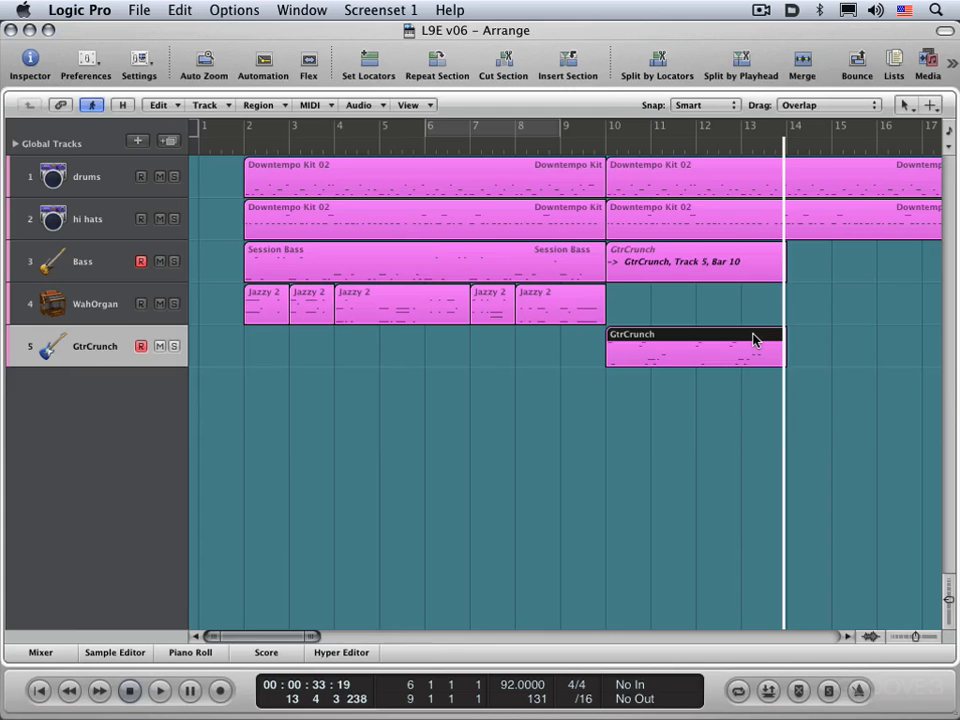
key("n")
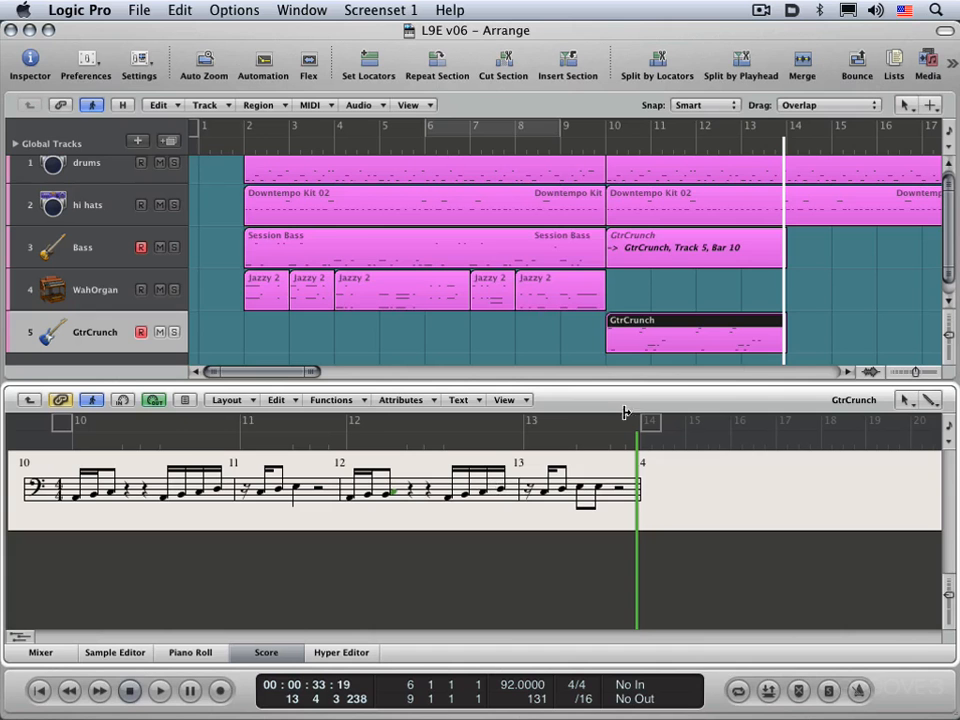
Check which editor opens for a double-clicked MIDI region in the General Editing preferences, keeping Score, and close the preferences.
left_click(90, 62)
left_click(80, 60)
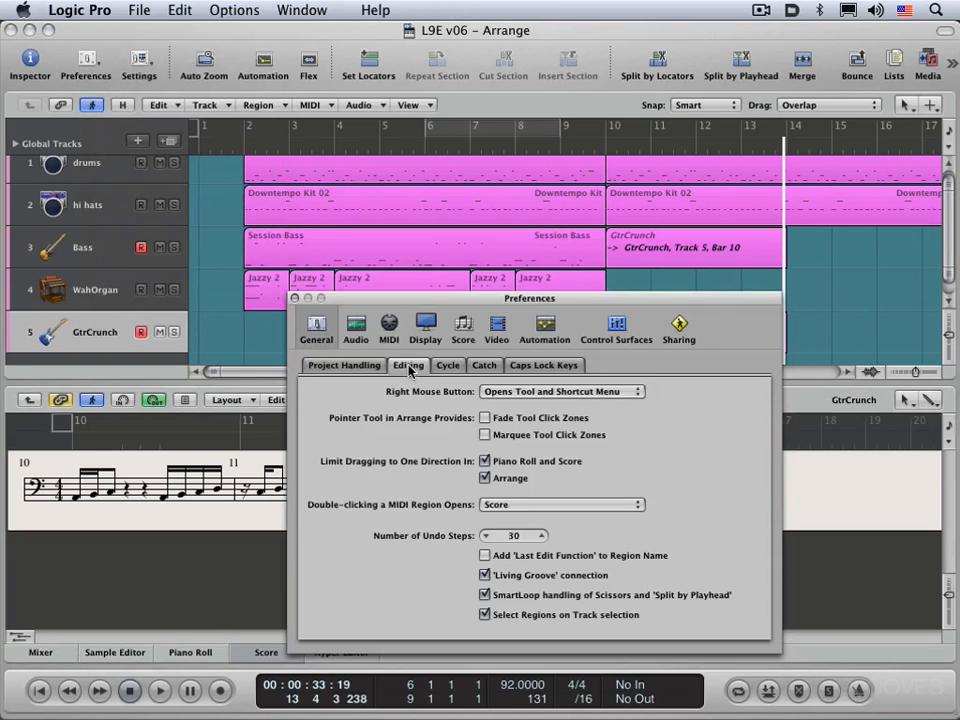
left_click(507, 508)
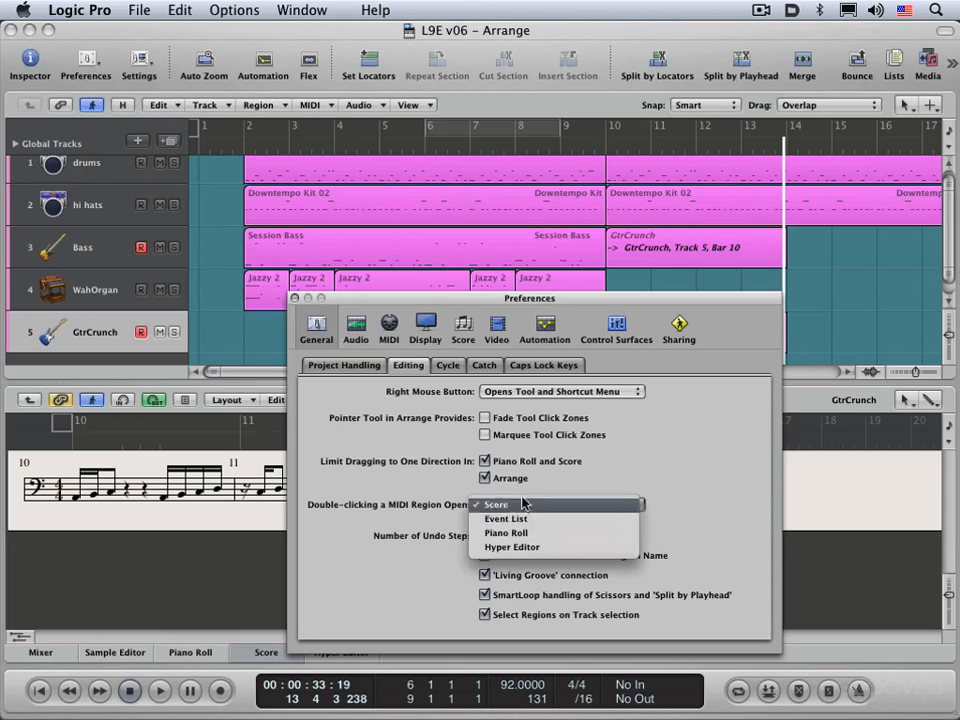
left_click(575, 480)
left_click(294, 298)
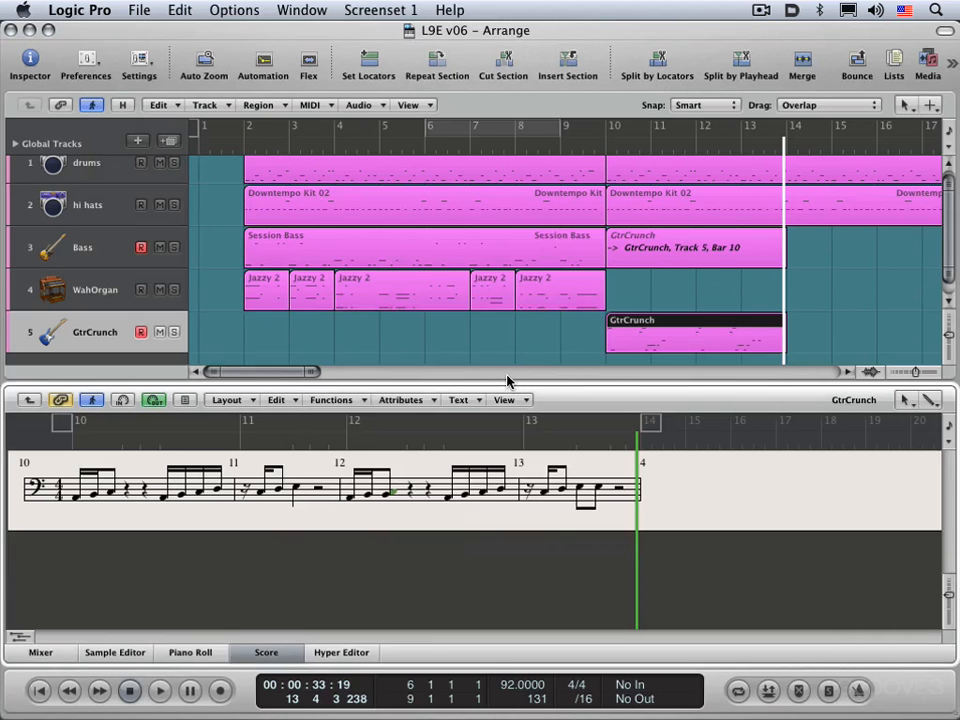
Hide the Score editor pane of the Arrange window, show it again and hide it.
left_click(265, 655)
left_click(267, 656)
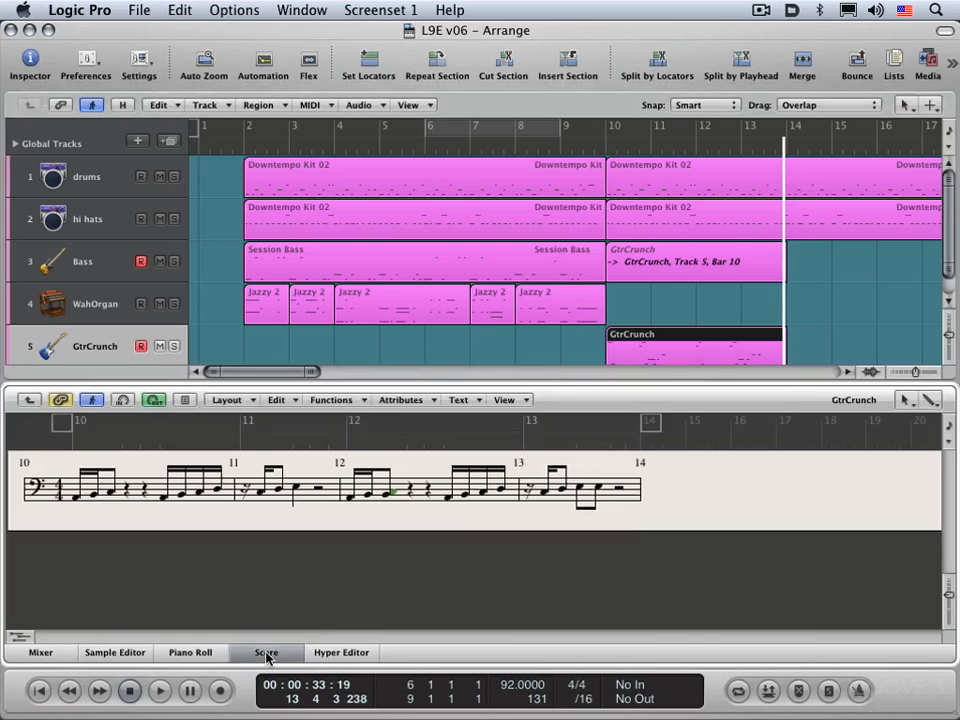
left_click(267, 656)
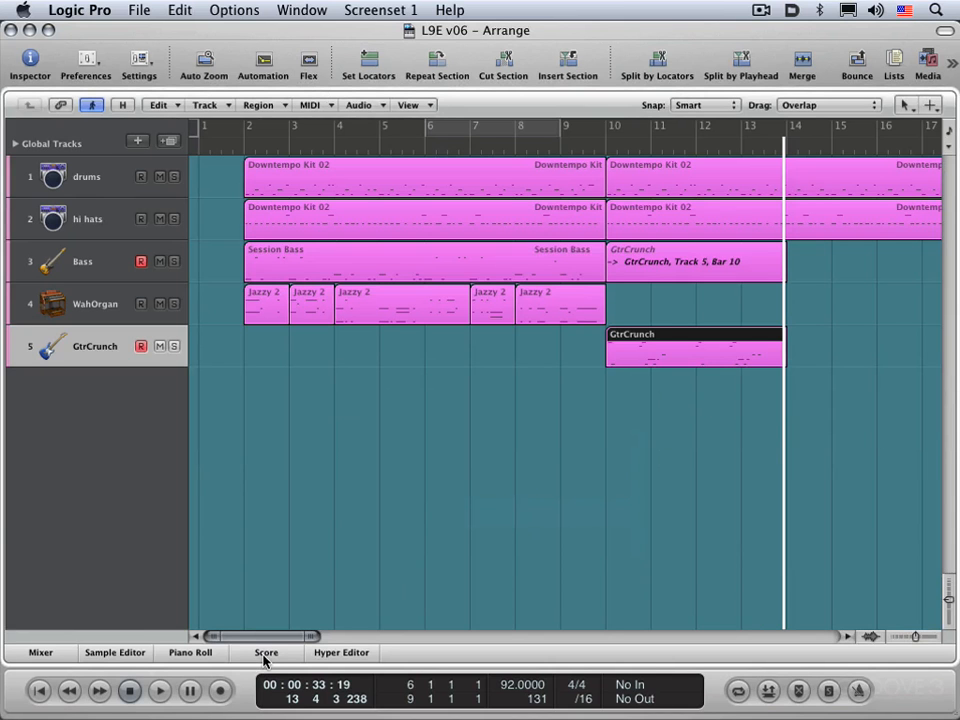
Tear the Score editor off into a floating window, reposition and enlarge it to view the whole score, and close it.
left_click_drag(265, 655, 412, 373)
left_click_drag(840, 130, 668, 104)
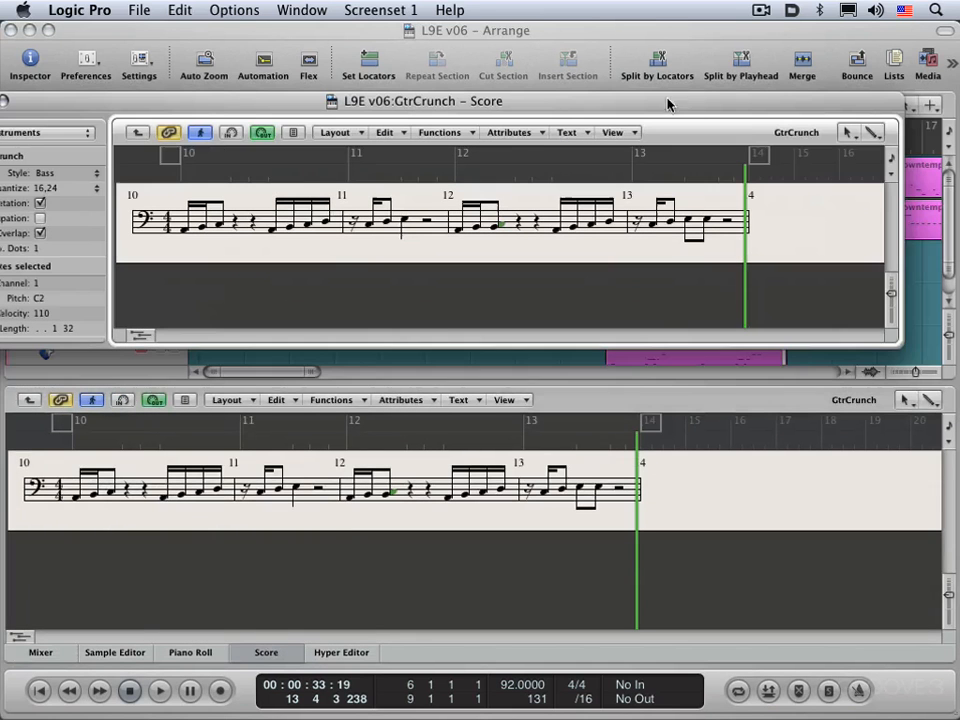
left_click_drag(899, 342, 906, 525)
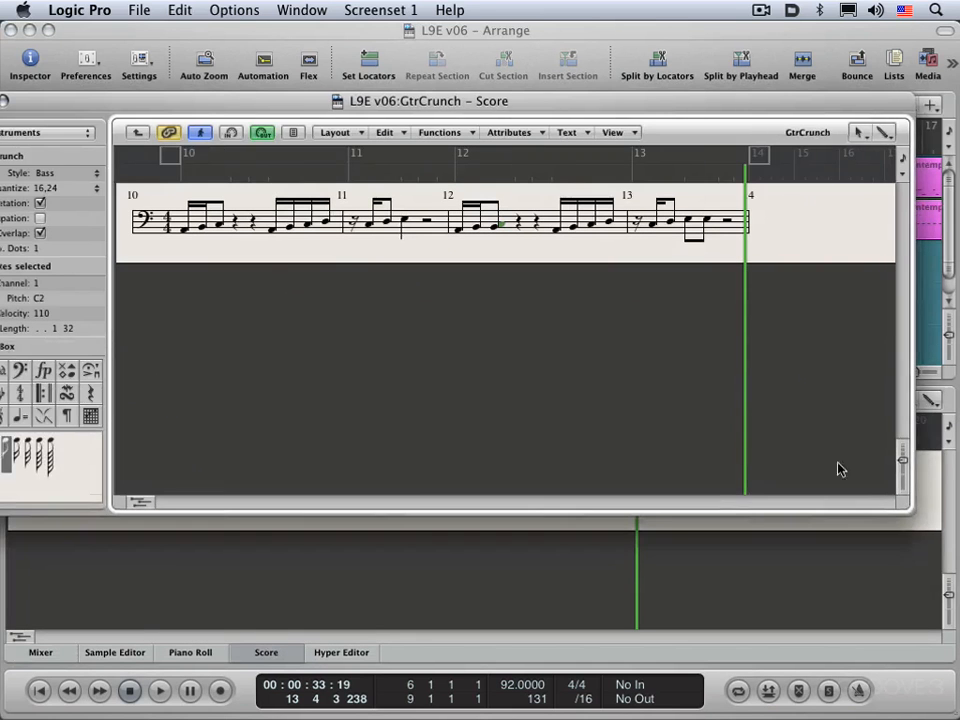
left_click_drag(33, 100, 92, 94)
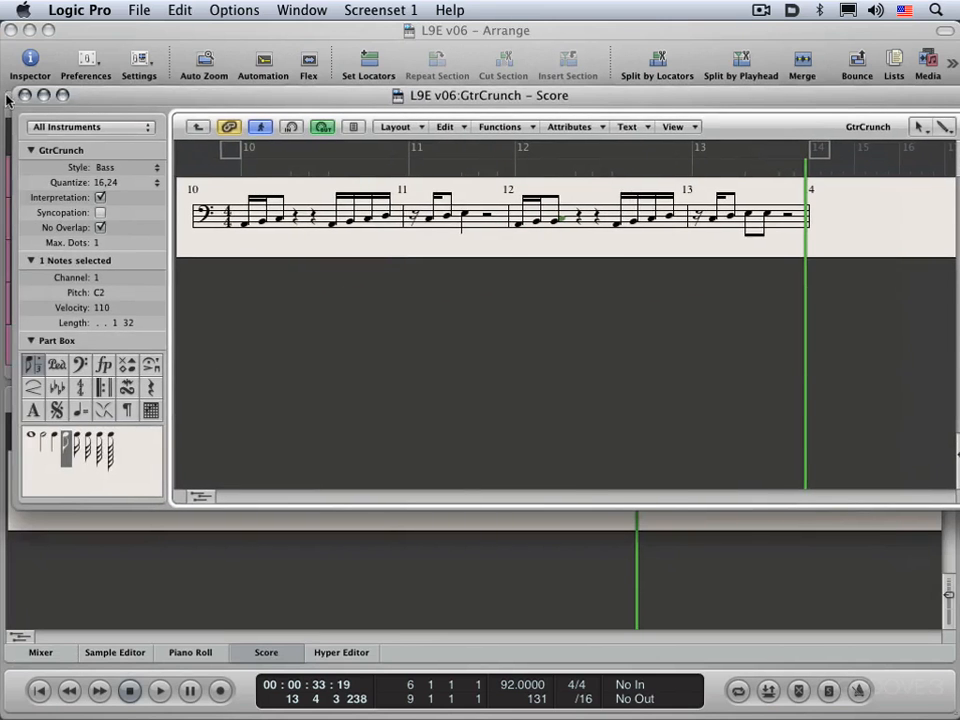
left_click(25, 95)
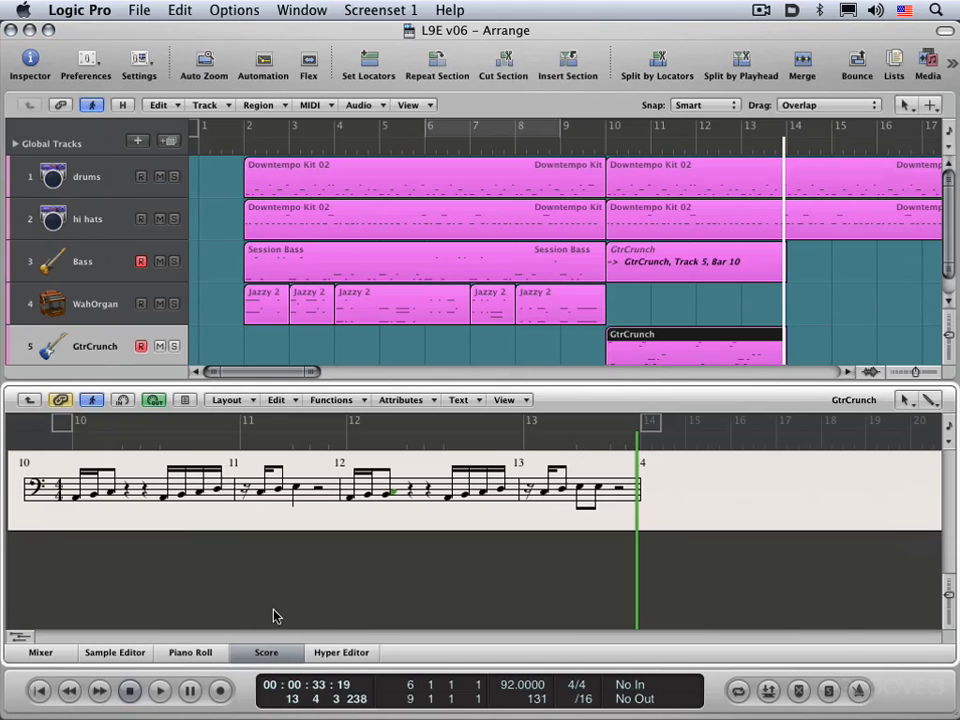
Toggle the Score editor pane by its key command, leaving it hidden.
key("n")
key("n")
key("n")
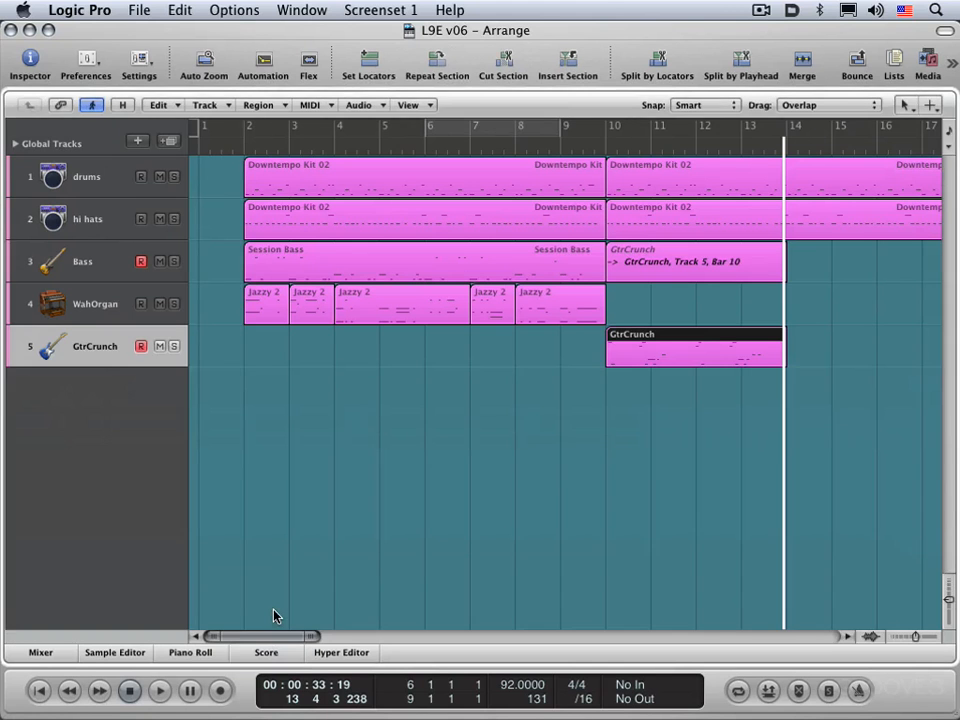
Open the GtrCrunch region in a separate Score window, move the window into view and close it.
left_click(300, 10)
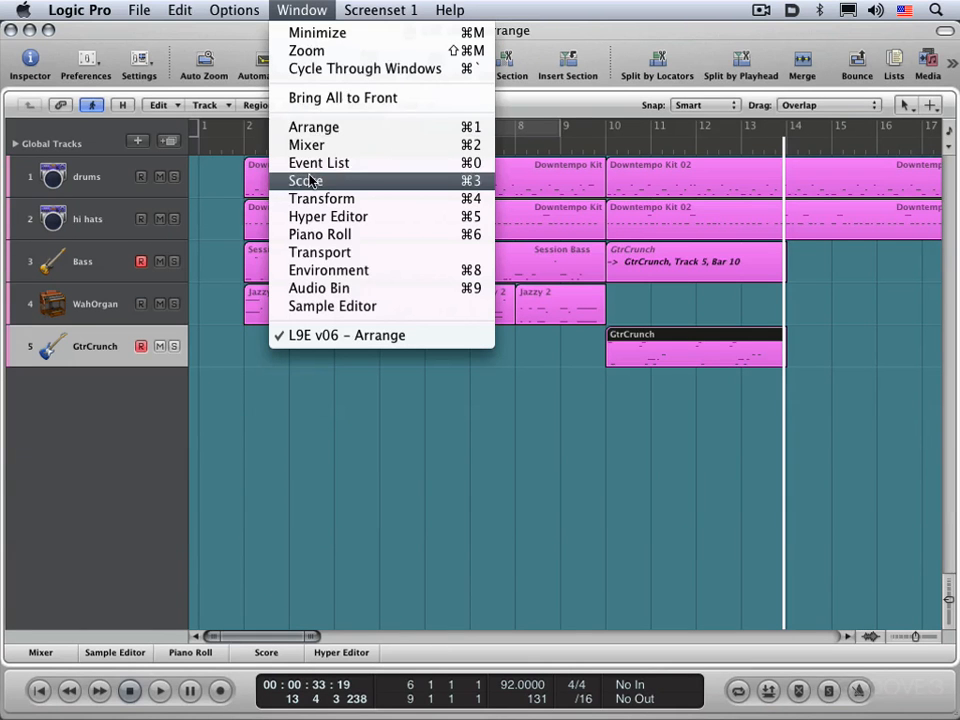
left_click(437, 183)
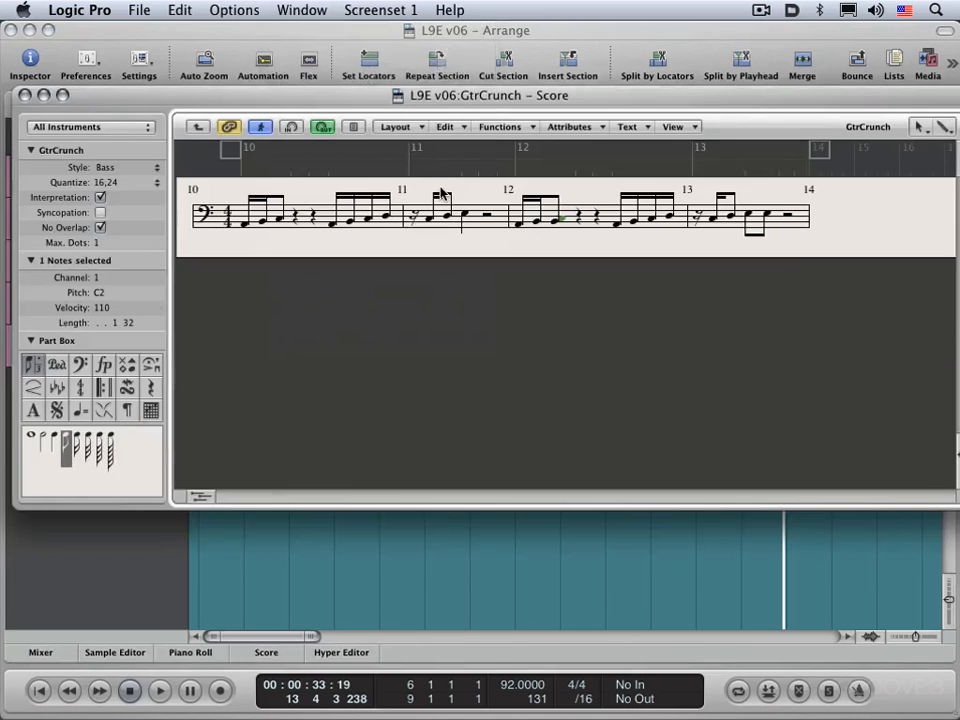
left_click_drag(261, 100, 241, 84)
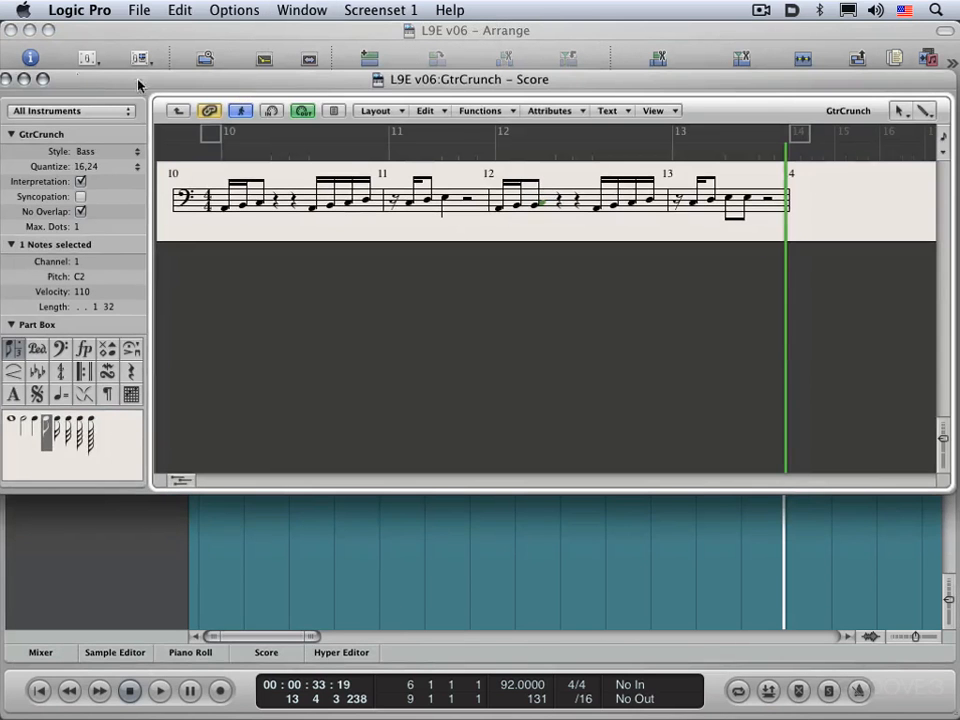
left_click(8, 78)
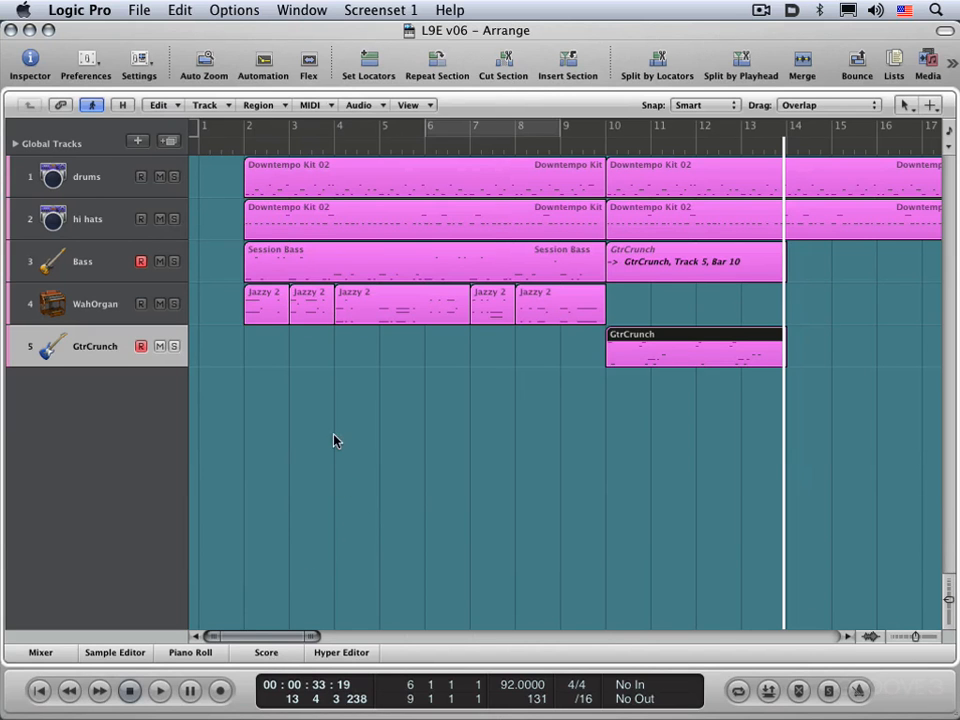
left_click(299, 9)
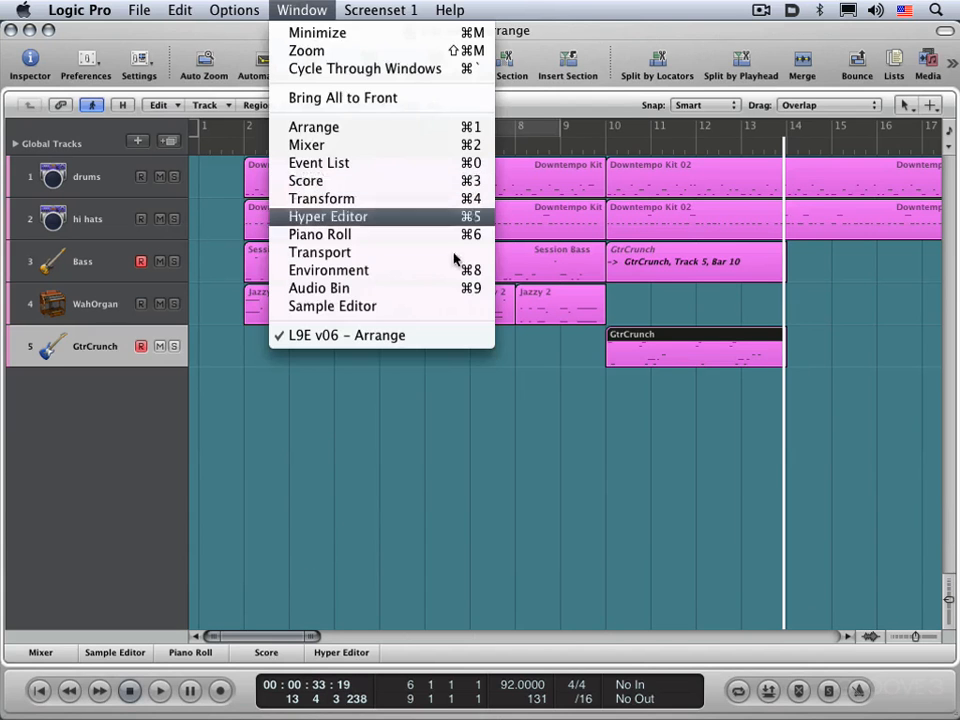
left_click(439, 453)
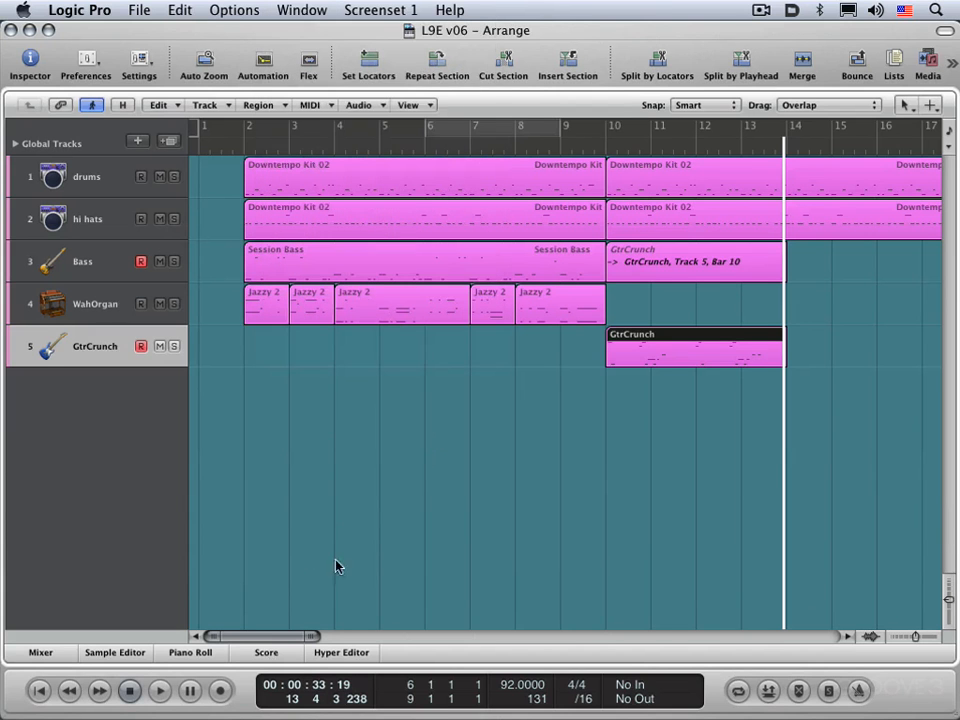
Show the Score editor pane, collapse it by its divider, and show and hide it once more.
left_click(266, 652)
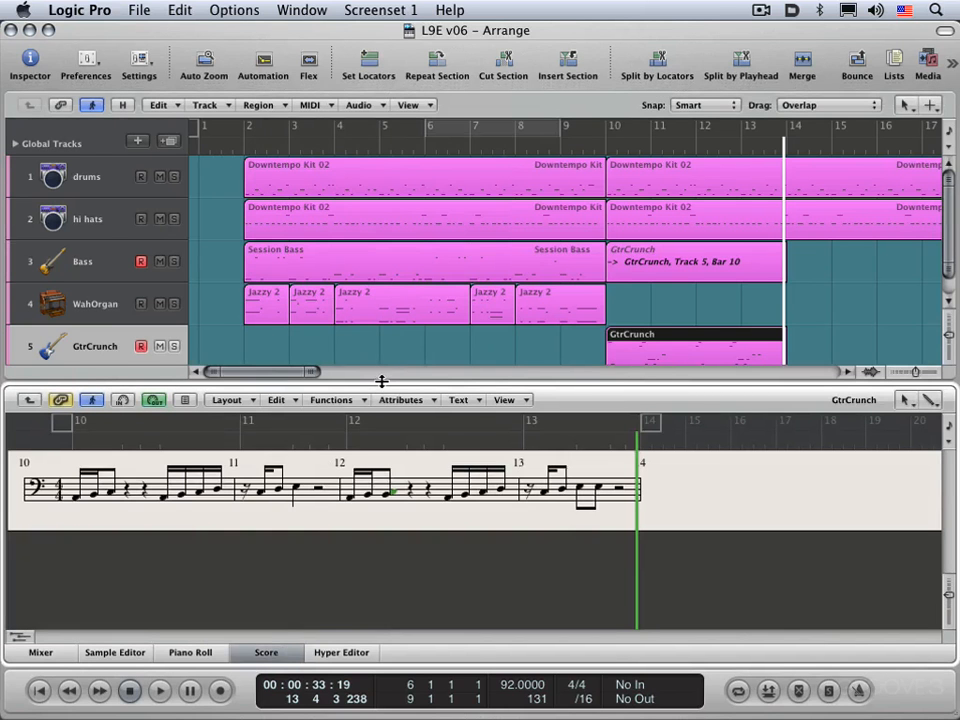
left_click_drag(381, 381, 388, 677)
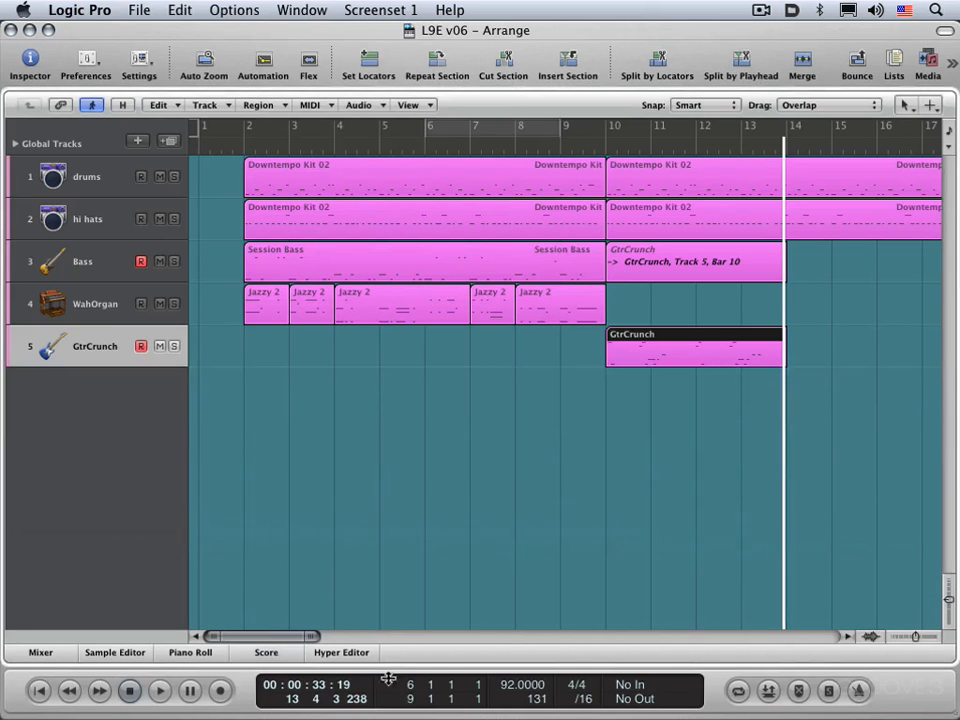
left_click(273, 652)
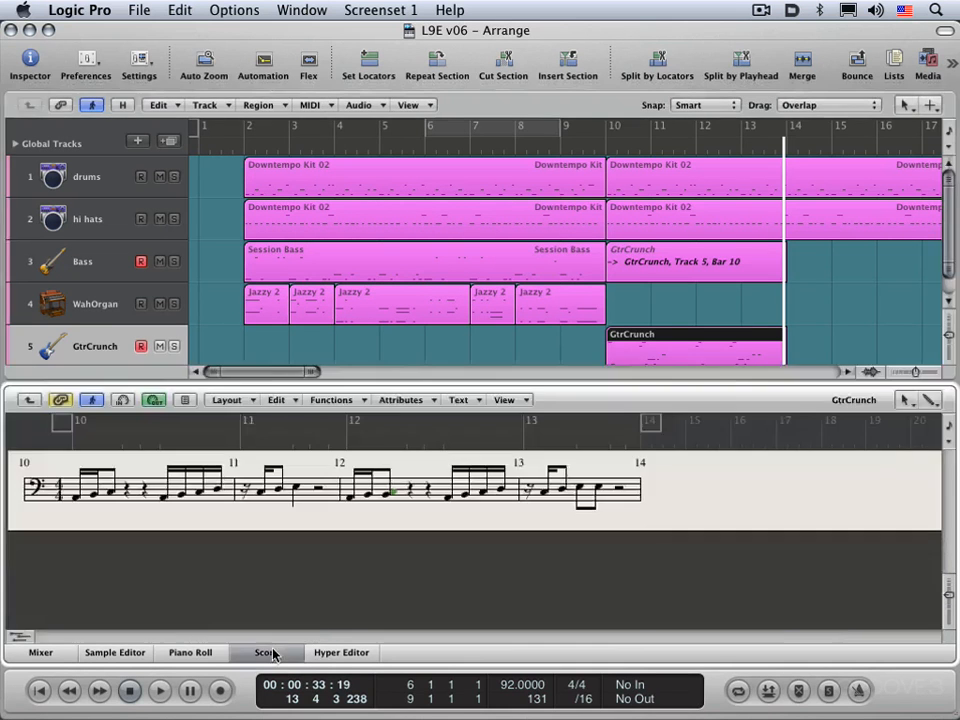
left_click(272, 654)
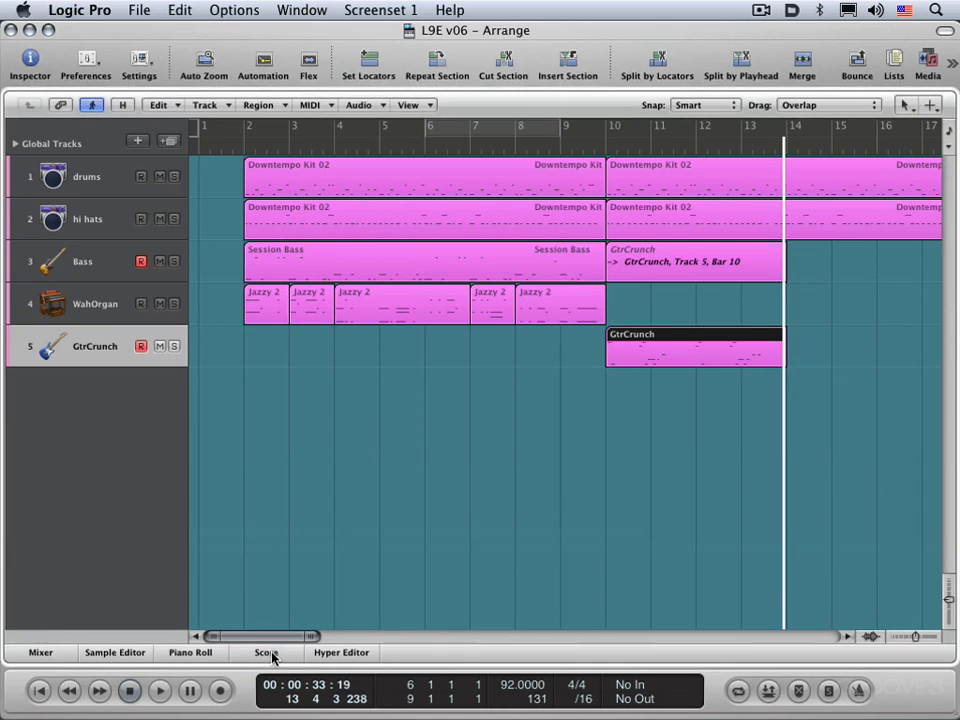
Show the GtrCrunch region in the Piano Roll pane and hide it, repeating this with the key command.
left_click(190, 652)
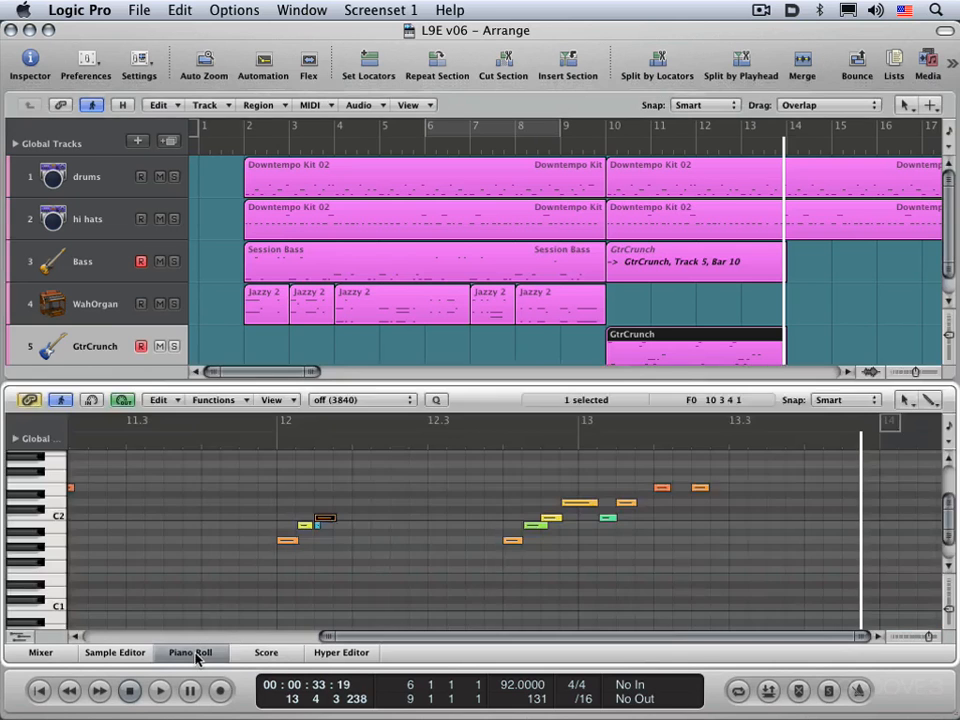
left_click(190, 652)
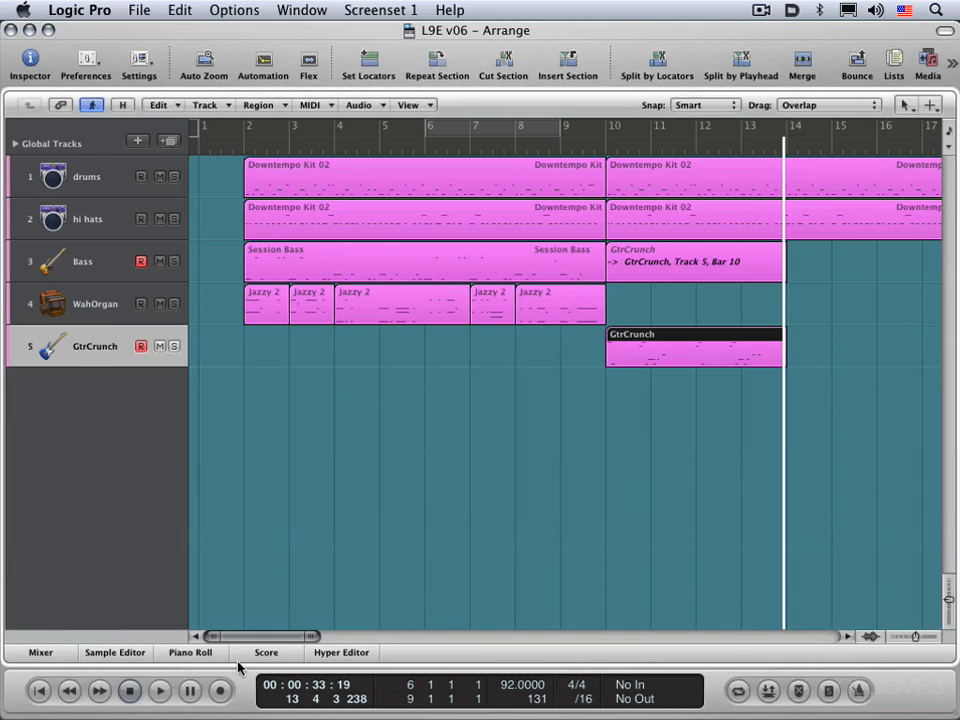
left_click(238, 662)
left_click(238, 662)
key("p")
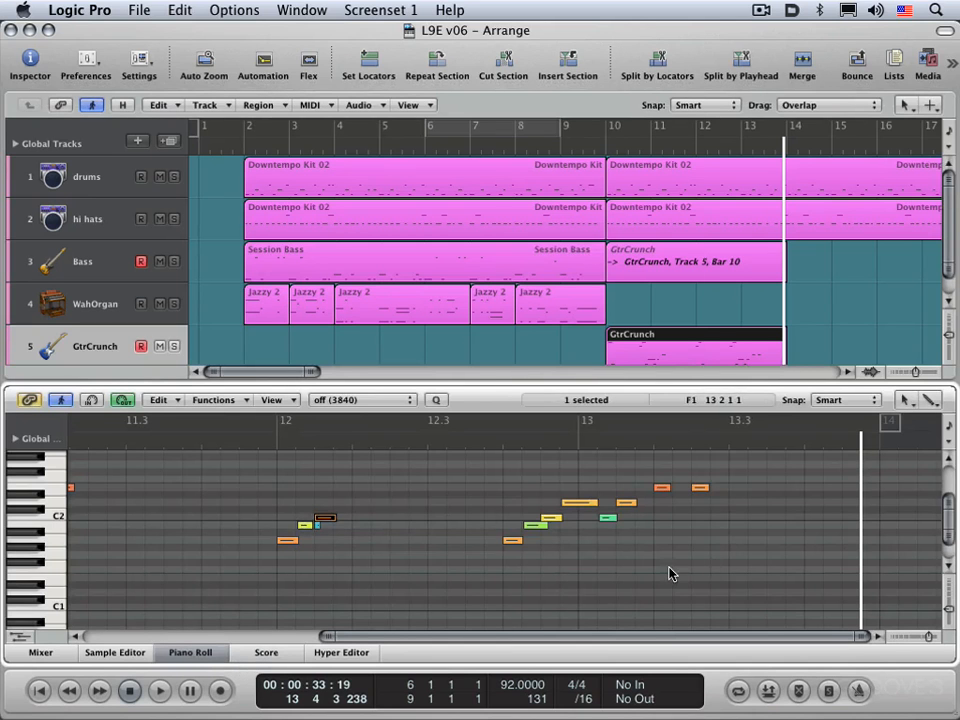
key("p")
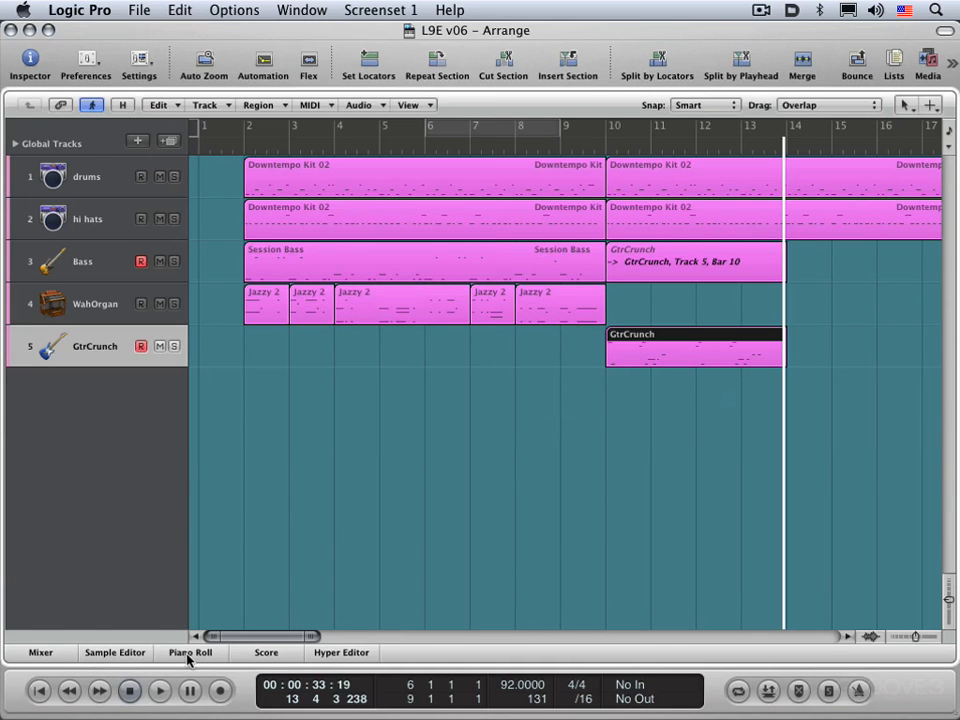
Open the GtrCrunch region in a separate Piano Roll window and close that window.
left_click(292, 10)
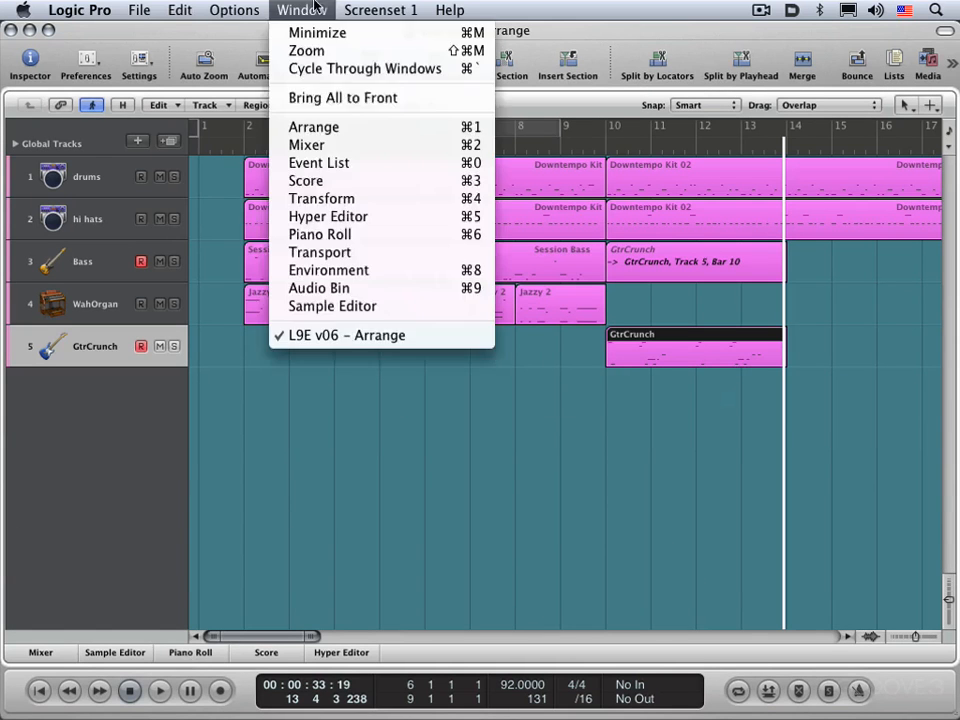
left_click(300, 234)
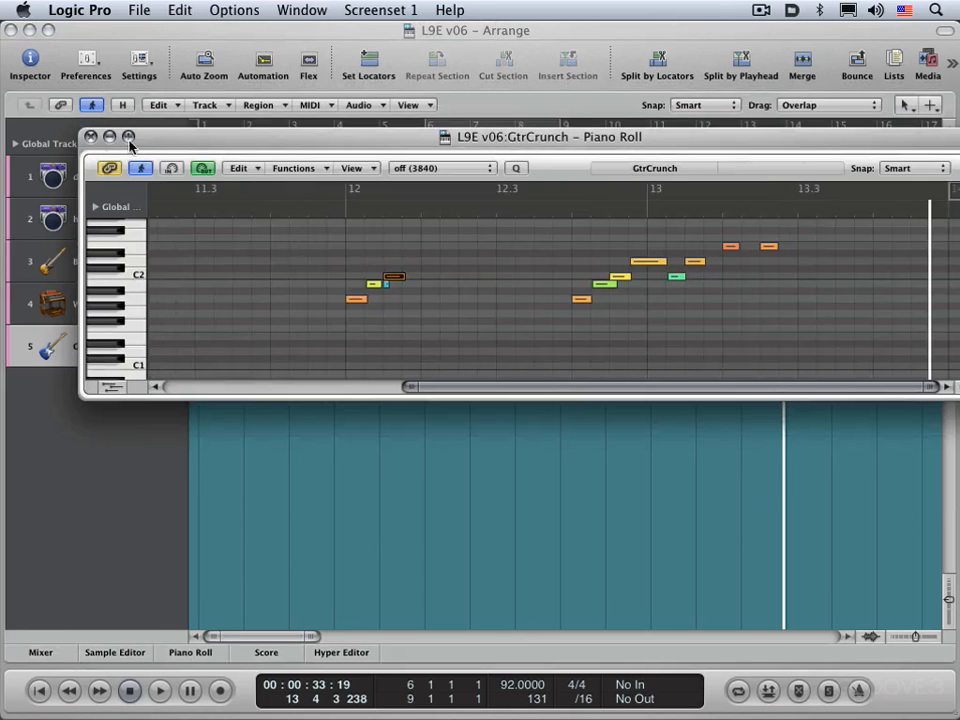
left_click(90, 136)
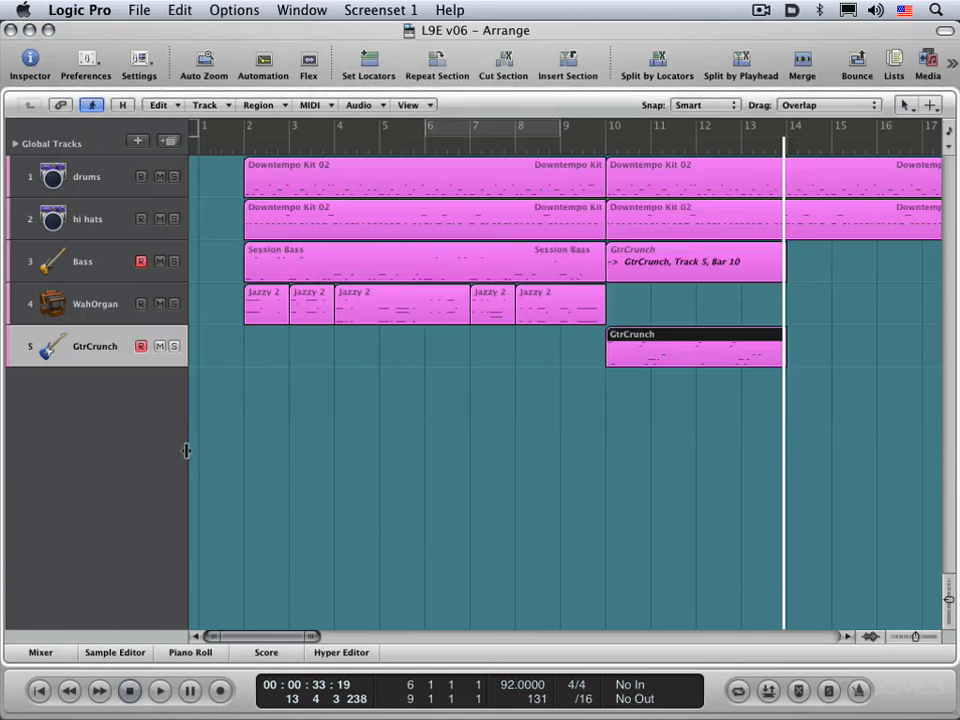
Show the Piano Roll pane below the arrangement, close the floating Piano Roll window over it, and hide the pane.
left_click(190, 652)
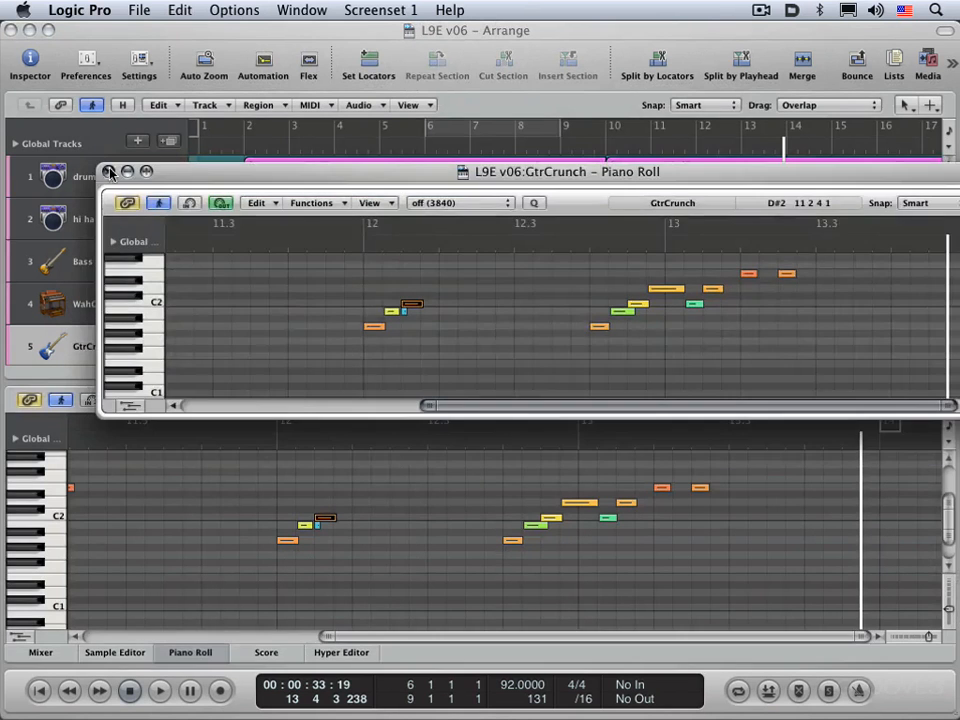
left_click(109, 172)
key("p")
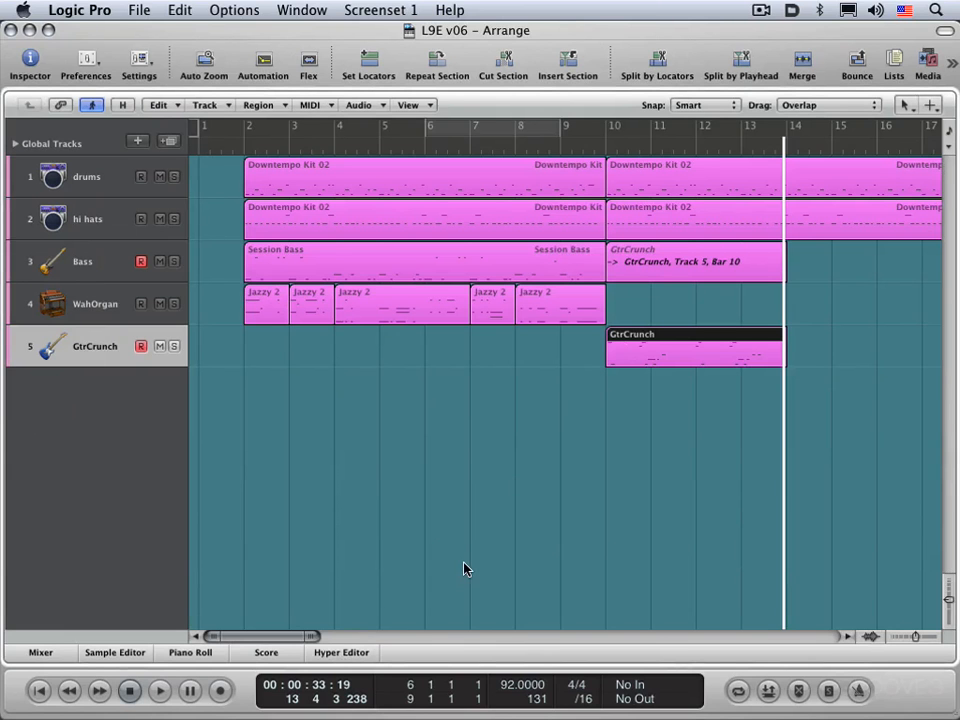
Show and hide the Hyper Editor pane for the GtrCrunch region, and do the same with its Event List.
key("y")
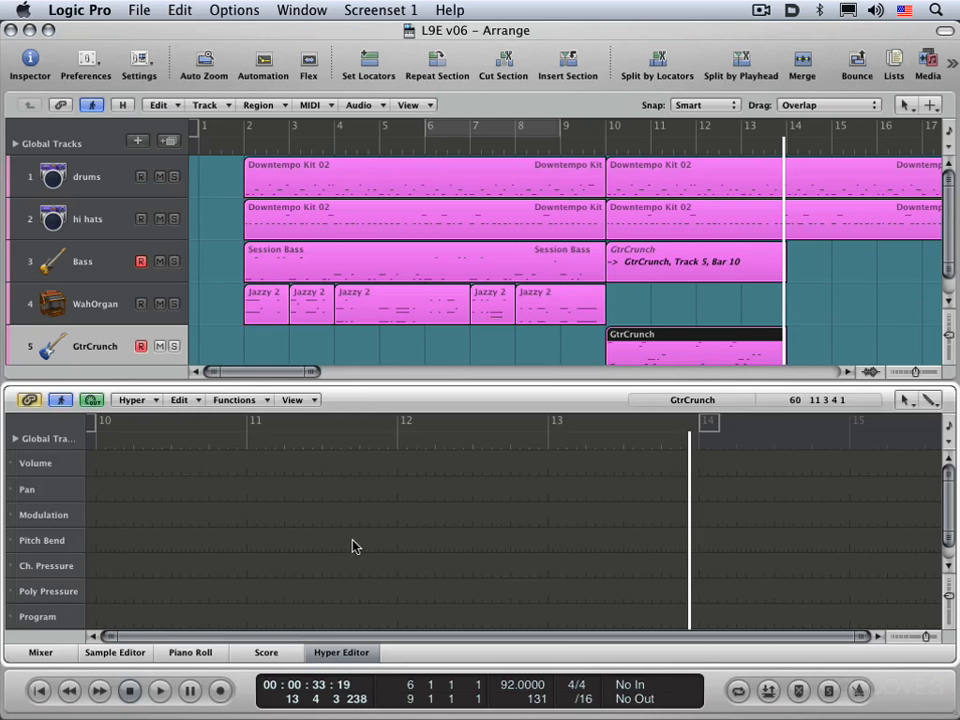
key("y")
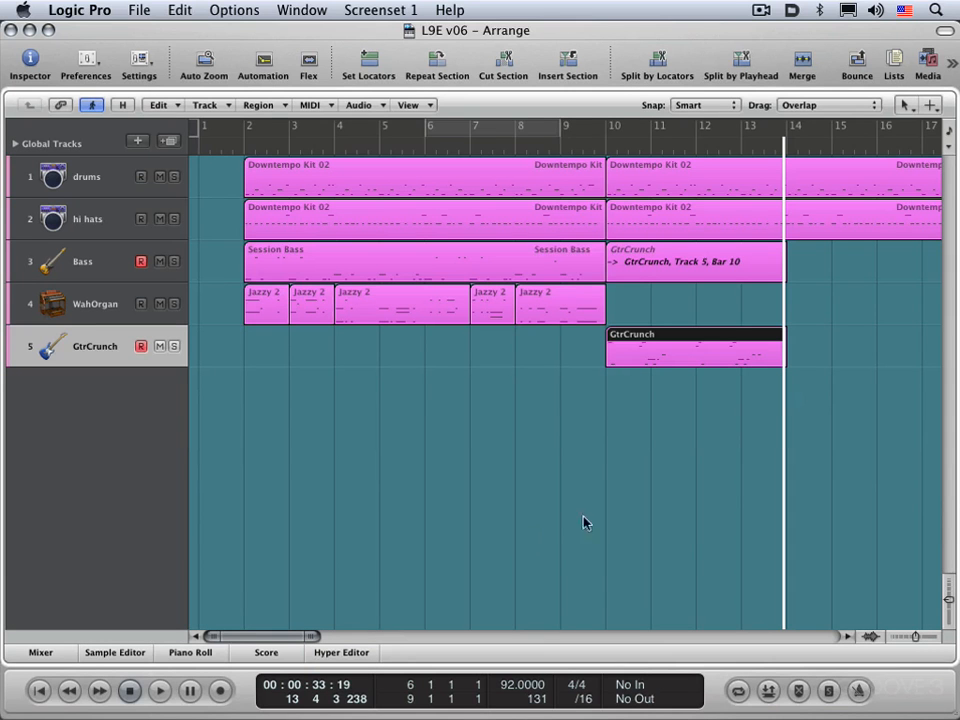
left_click(893, 60)
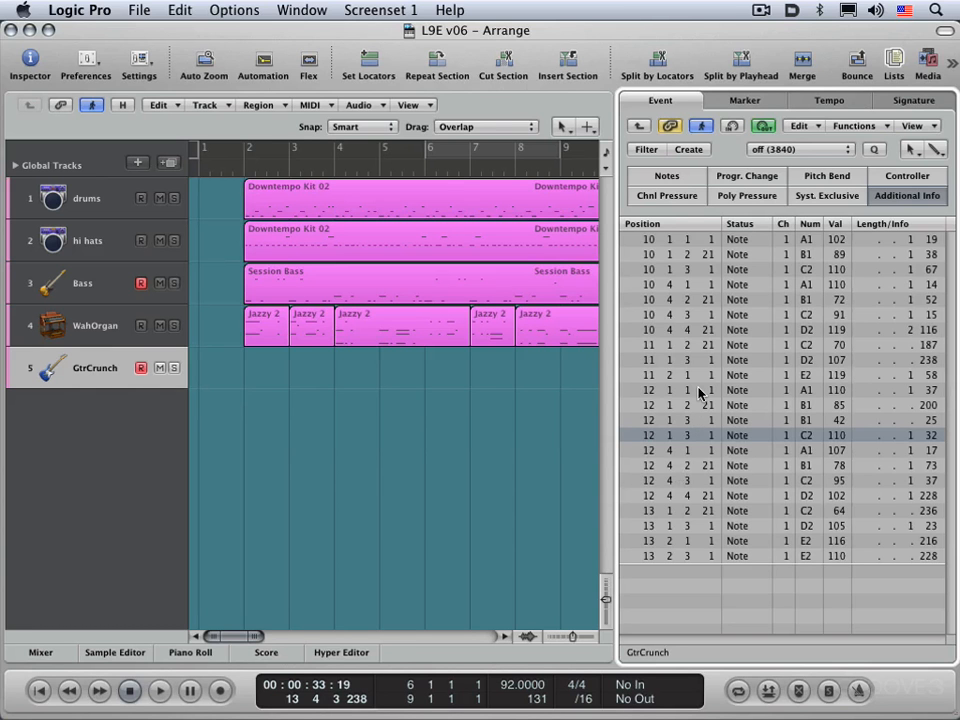
key("e")
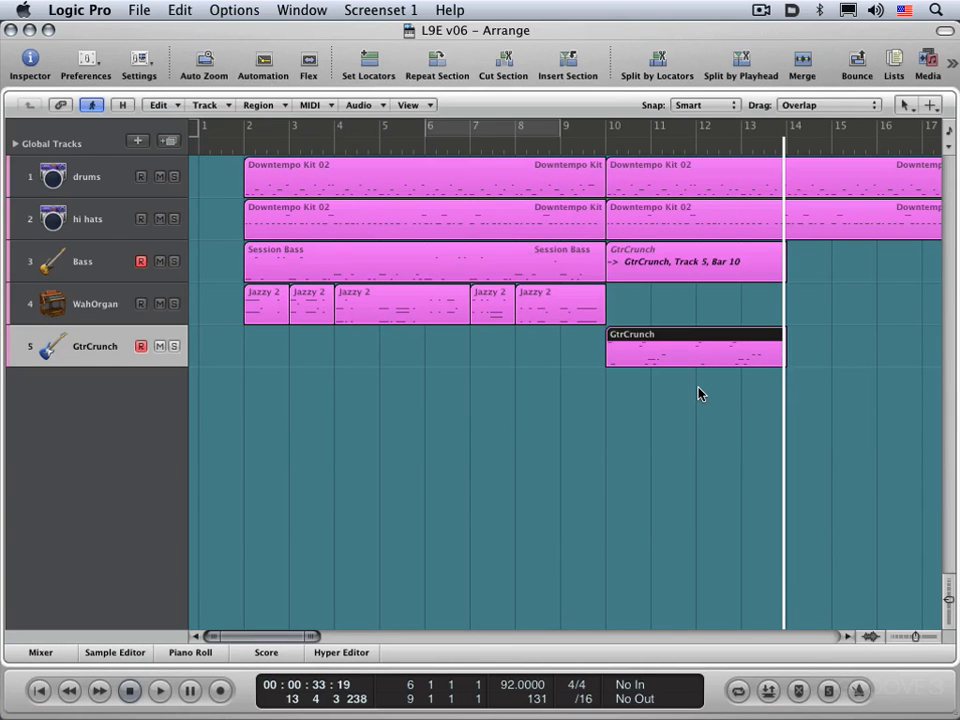
Show the Piano Roll pane, enlarge it, and move the playhead to bar 12 with the GtrCrunch track in view.
key("p")
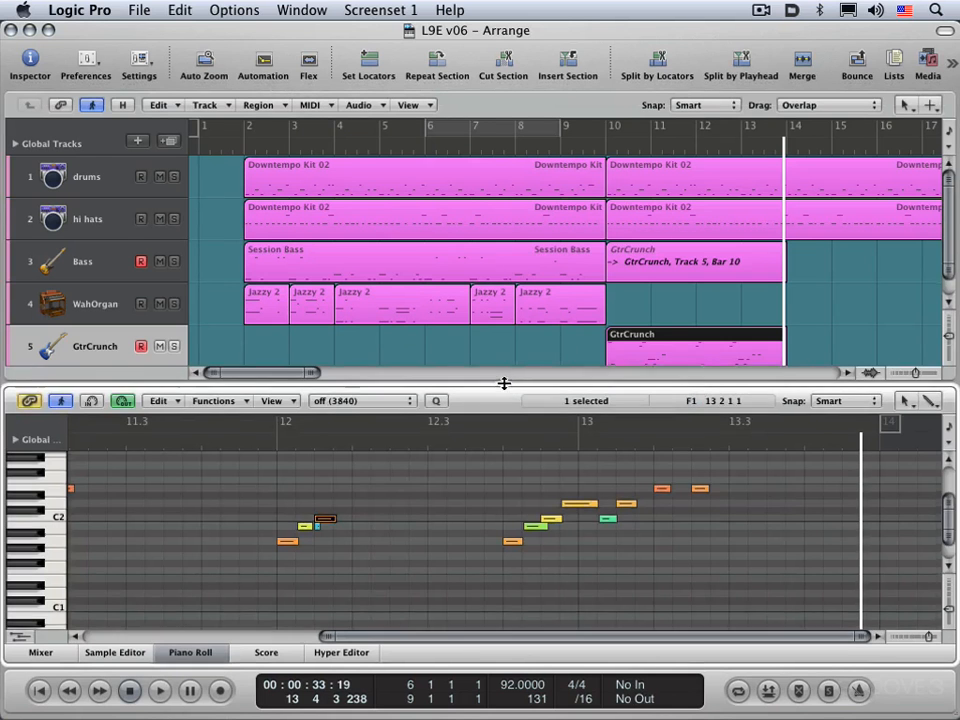
left_click_drag(507, 383, 476, 328)
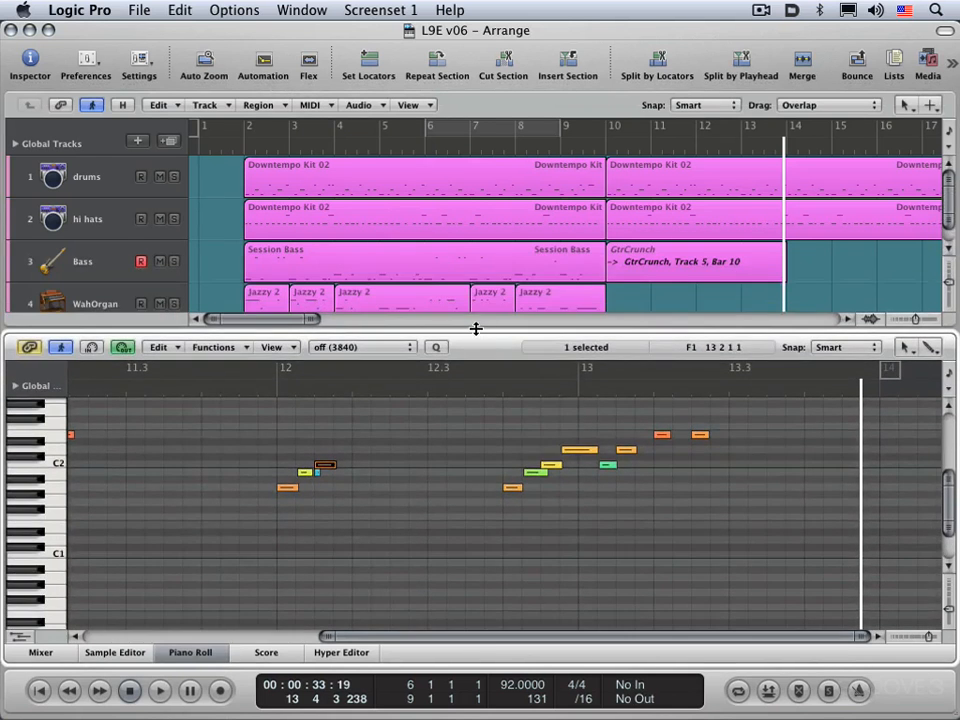
key("comma")
key("comma")
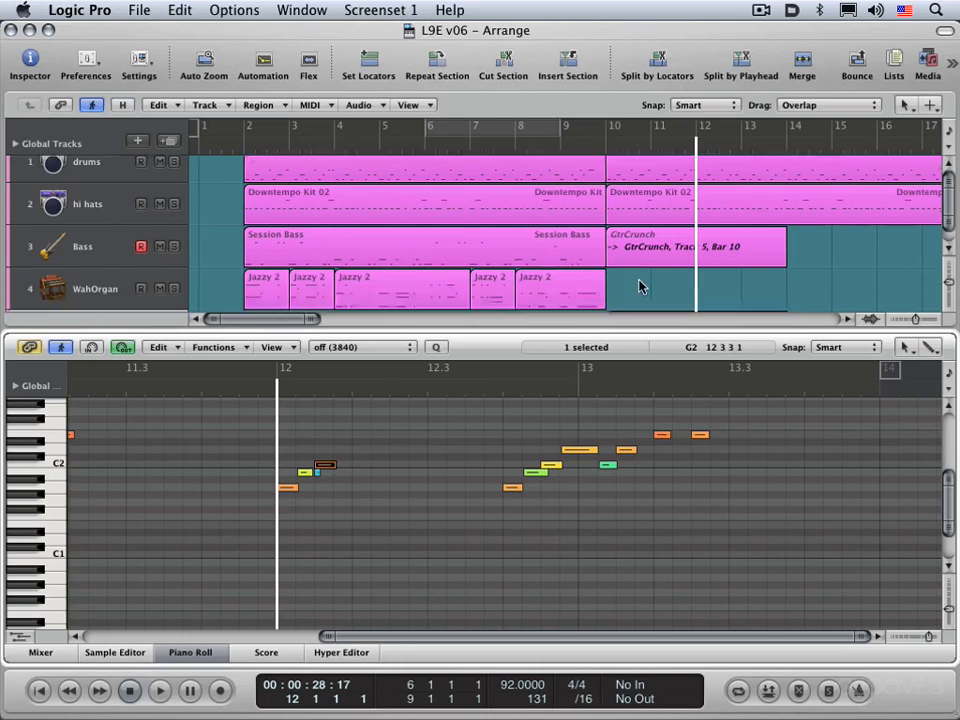
scroll(638, 281, "down", 3)
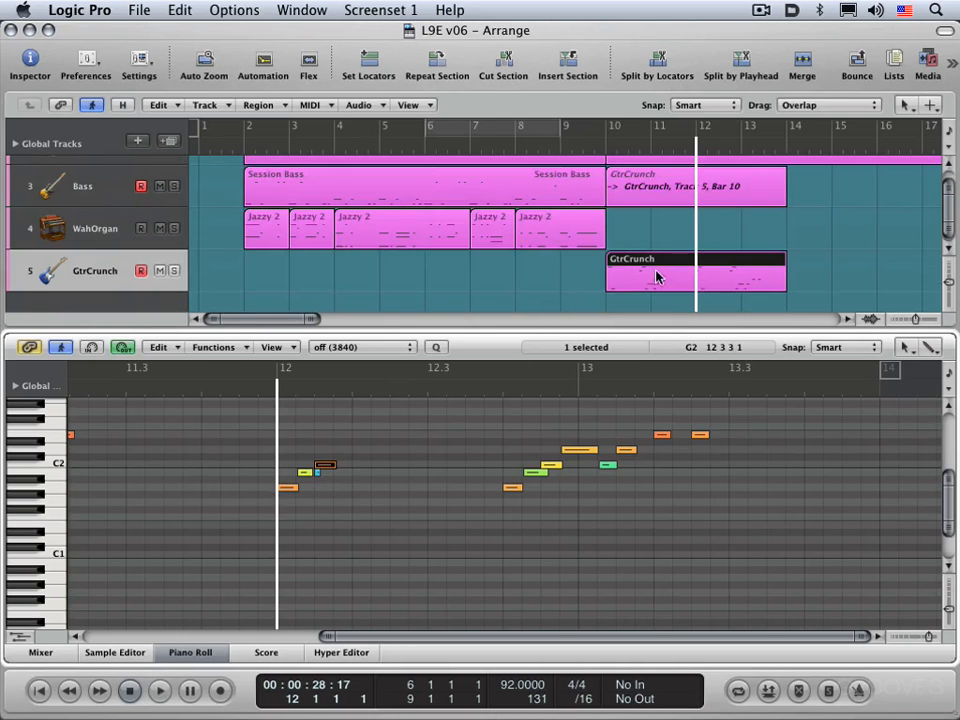
Audition the first notes of bar 12 with MIDI Out on and off, leaving MIDI Out switched on.
left_click(285, 490)
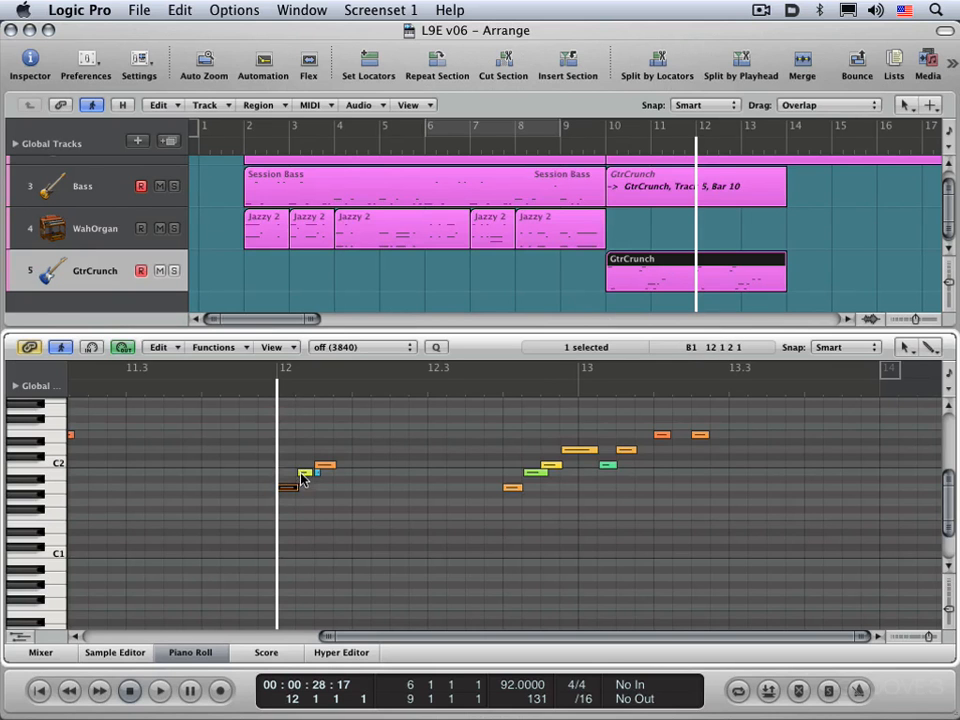
left_click(325, 465)
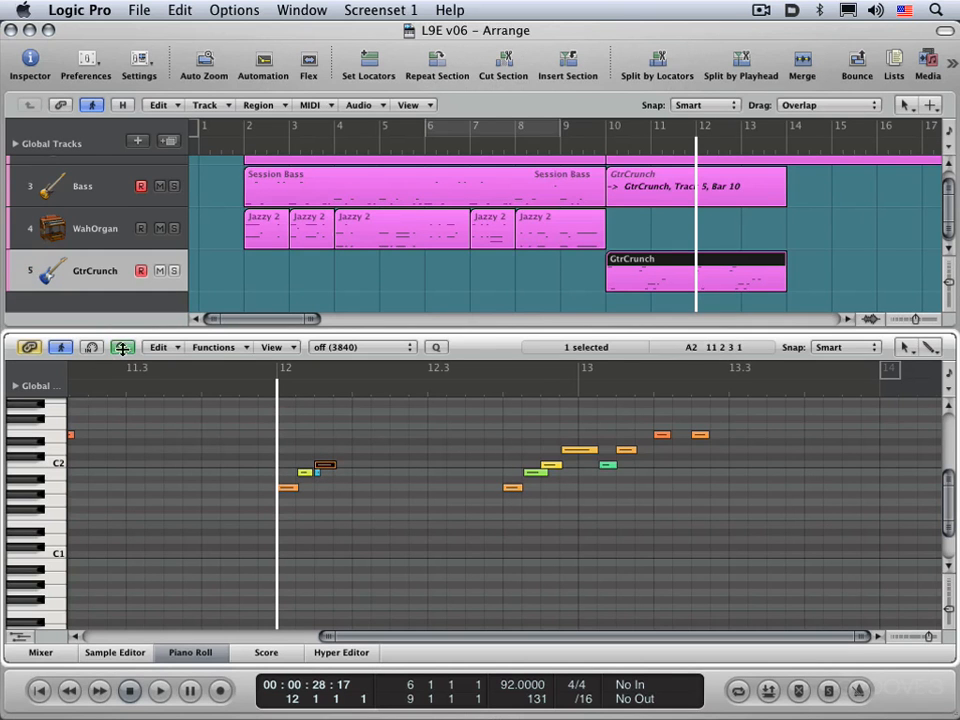
left_click(287, 489)
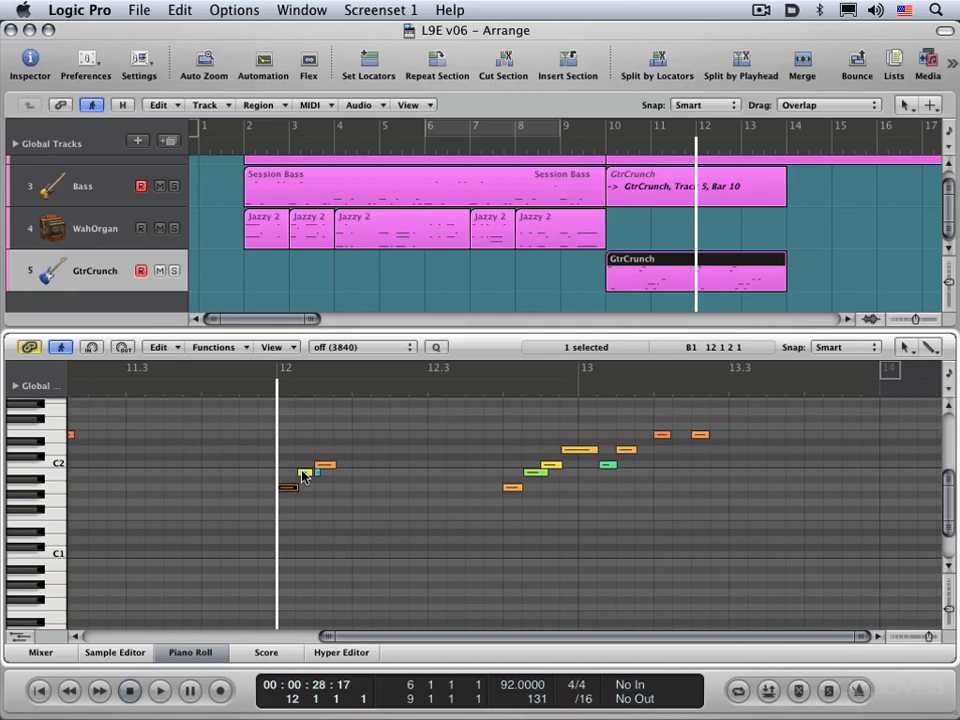
left_click(304, 474)
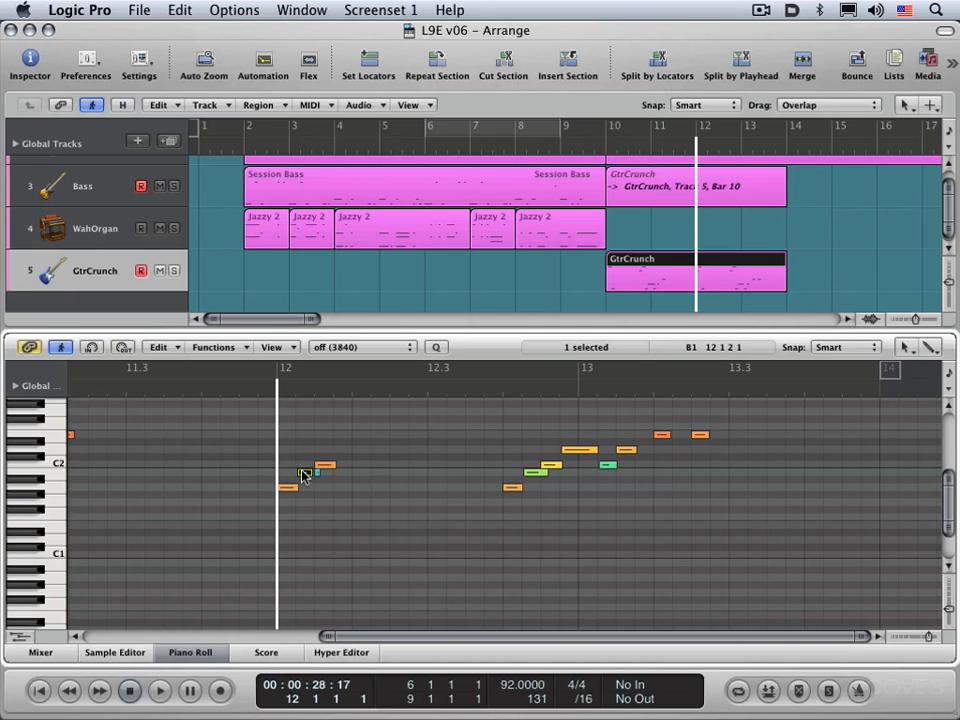
left_click(124, 347)
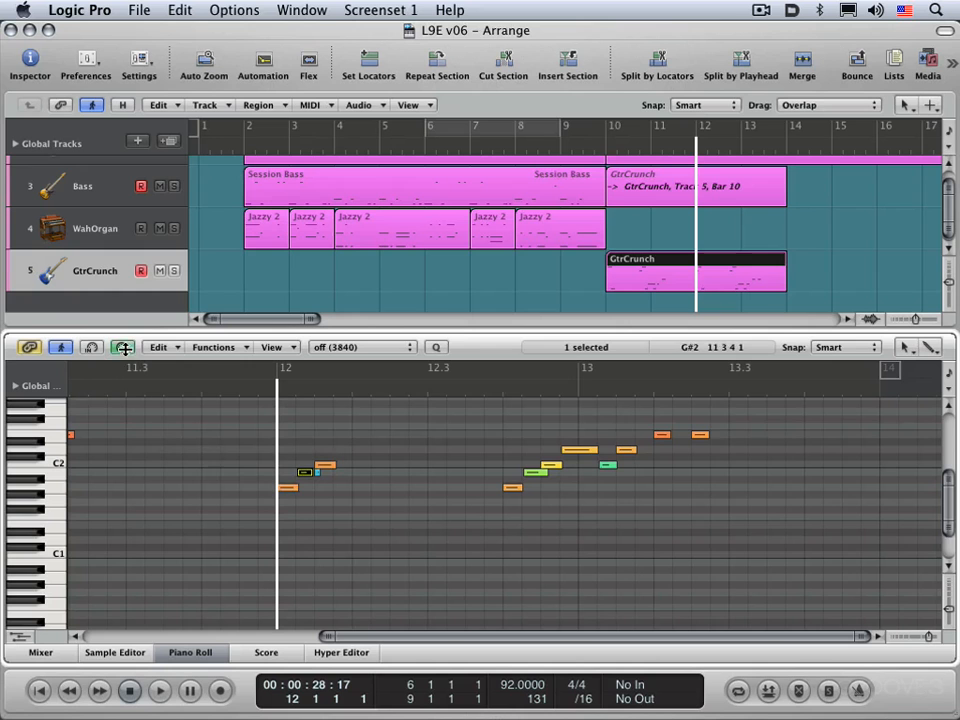
left_click(287, 489)
Play several pitches on the Piano Roll keyboard and select all A1 notes in the region.
left_click(44, 471)
left_click(42, 452)
left_click(47, 423)
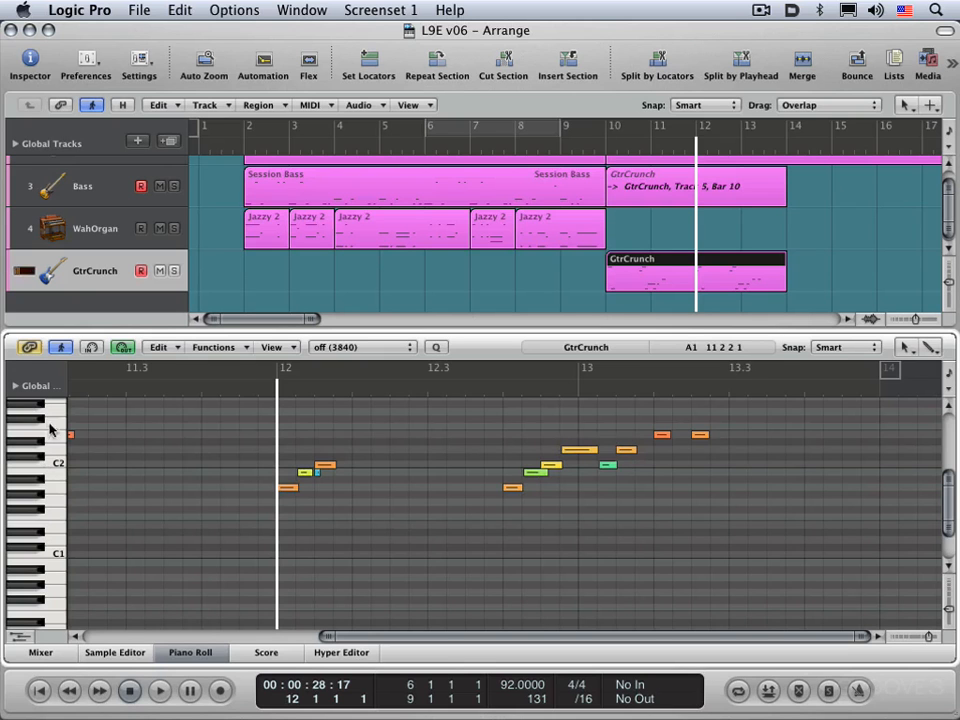
left_click(50, 489)
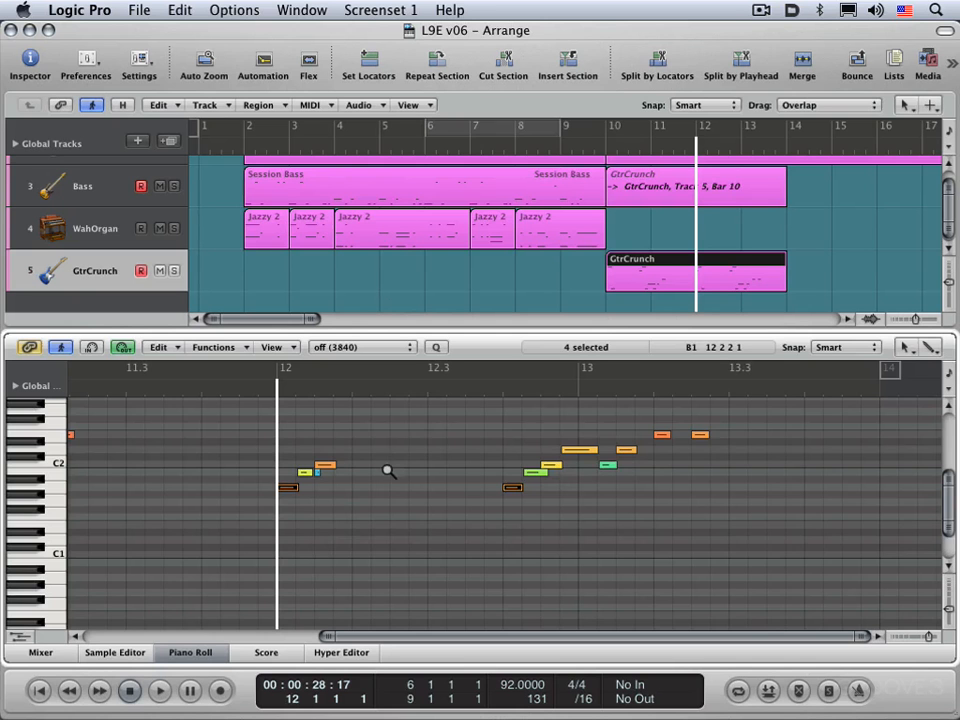
Zoom the Piano Roll vertically out and in to compare note heights.
key("ctrl+alt+Up")
key("ctrl+alt+Up")
key("ctrl+alt+Up")
key("ctrl+alt+Up")
key("ctrl+alt+Up")
key("ctrl+alt+Down")
key("ctrl+alt+Down")
key("ctrl+alt+Down")
key("ctrl+alt+Down")
key("ctrl+alt+Down")
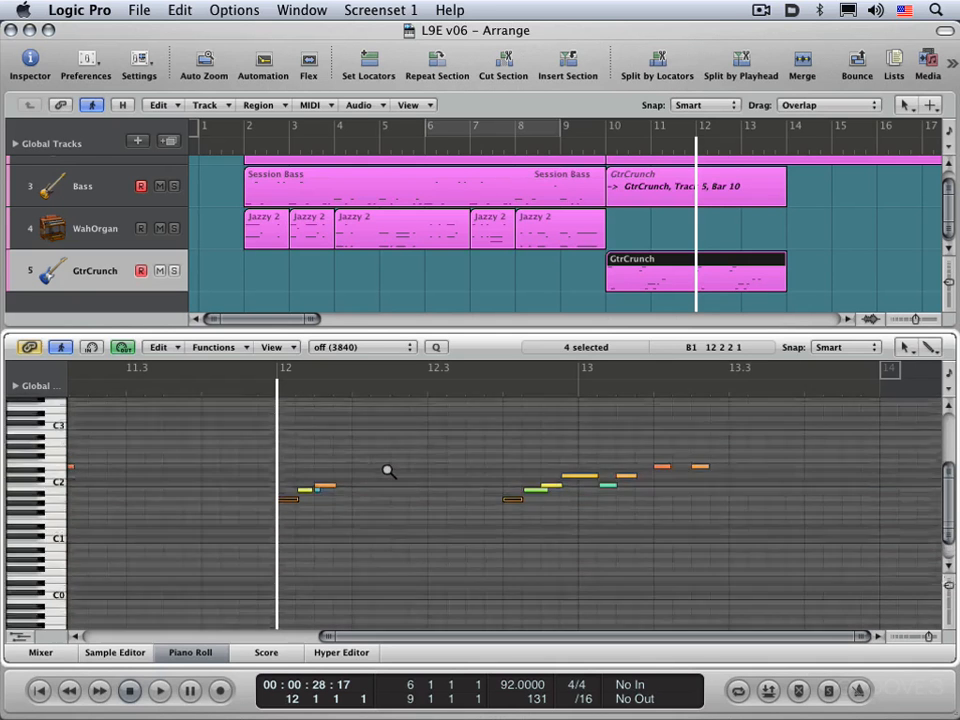
key("ctrl+alt+Up")
key("ctrl+alt+Up")
key("ctrl+alt+Down")
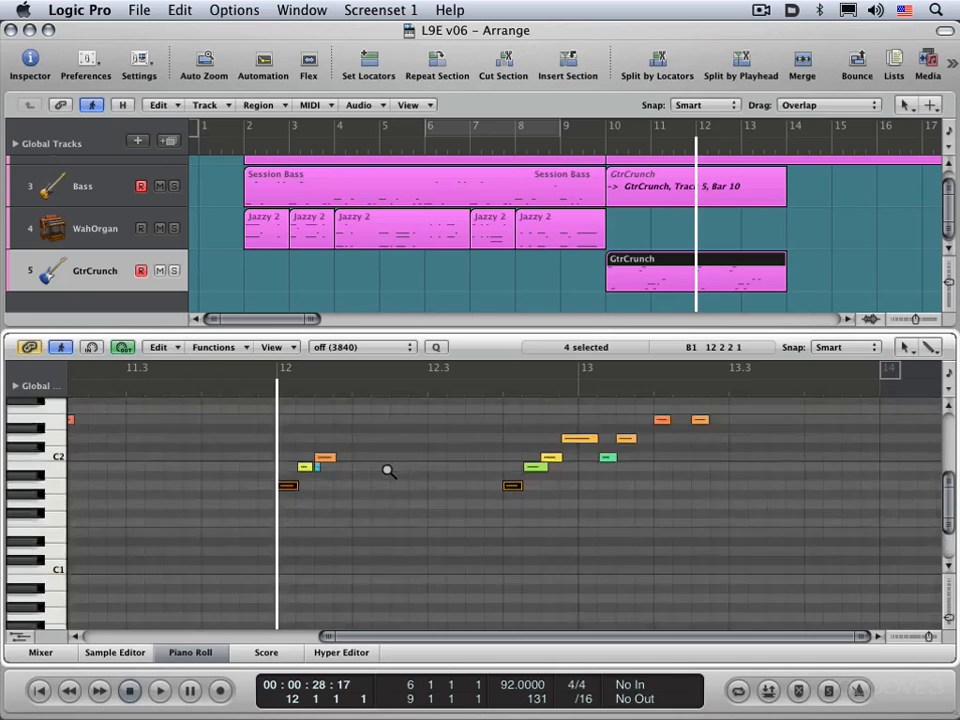
key("ctrl+alt+Up")
key("ctrl+alt+Up")
Adjust the Piano Roll's horizontal and vertical zoom to examine the notes from bar 10 to bar 12.
key("ctrl+alt+Left")
key("ctrl+alt+Right")
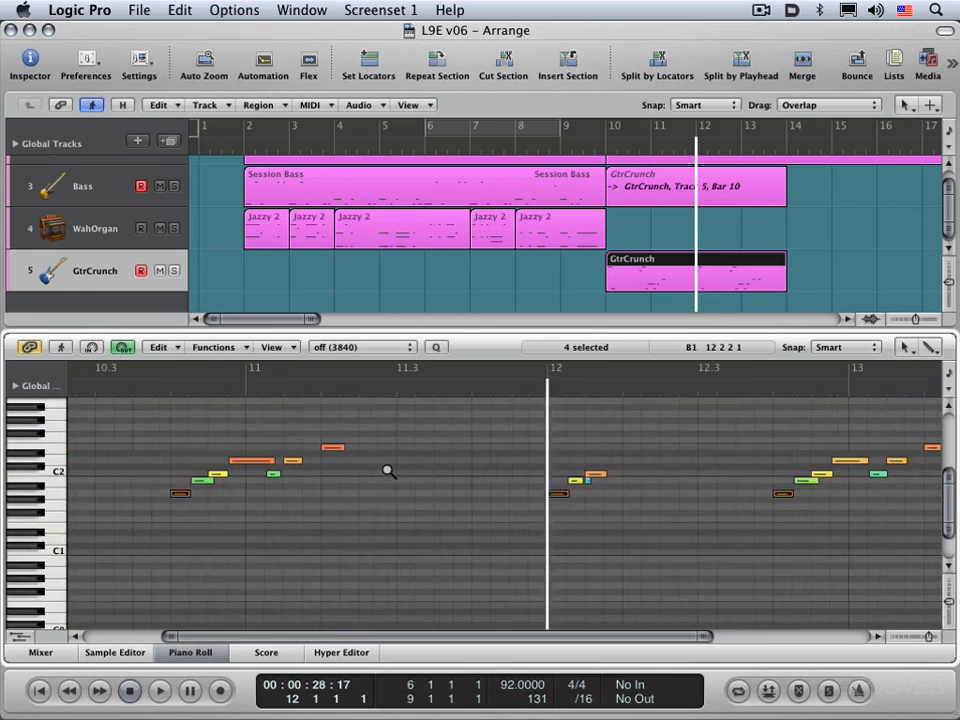
key("ctrl+alt+Left")
key("ctrl+alt+Left")
key("ctrl+alt+Left")
key("ctrl+alt+Right")
key("ctrl+alt+Right")
key("ctrl+alt+Right")
key("ctrl+alt+Up")
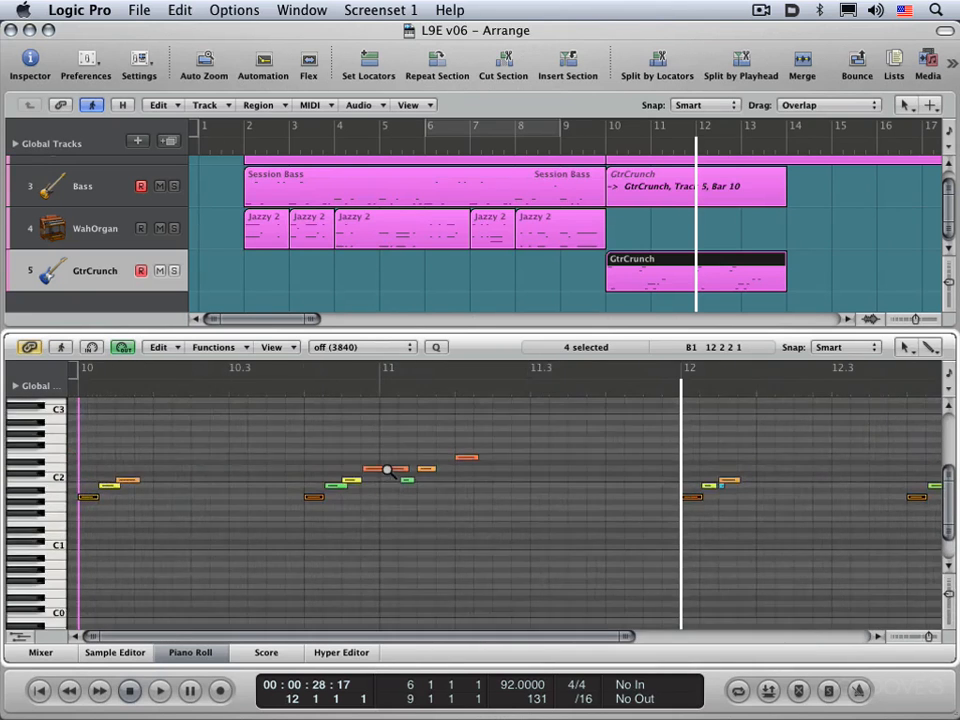
key("ctrl+alt+Down")
key("ctrl+alt+Down")
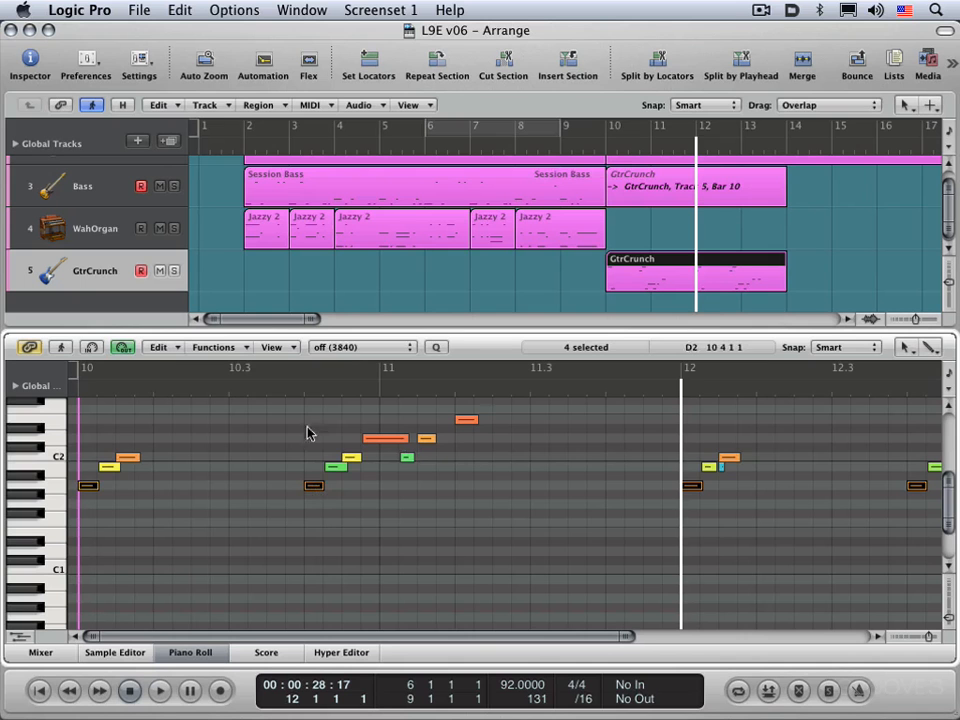
Play the part from about position 10 3 4 and stop playback in bar 11.
left_click(289, 389)
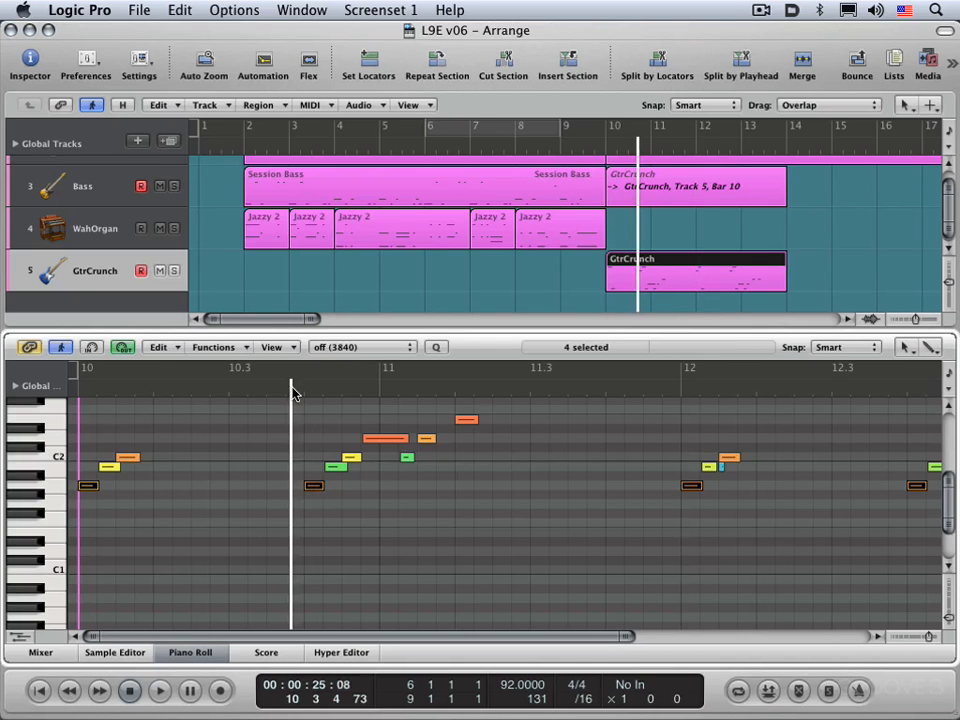
key("space")
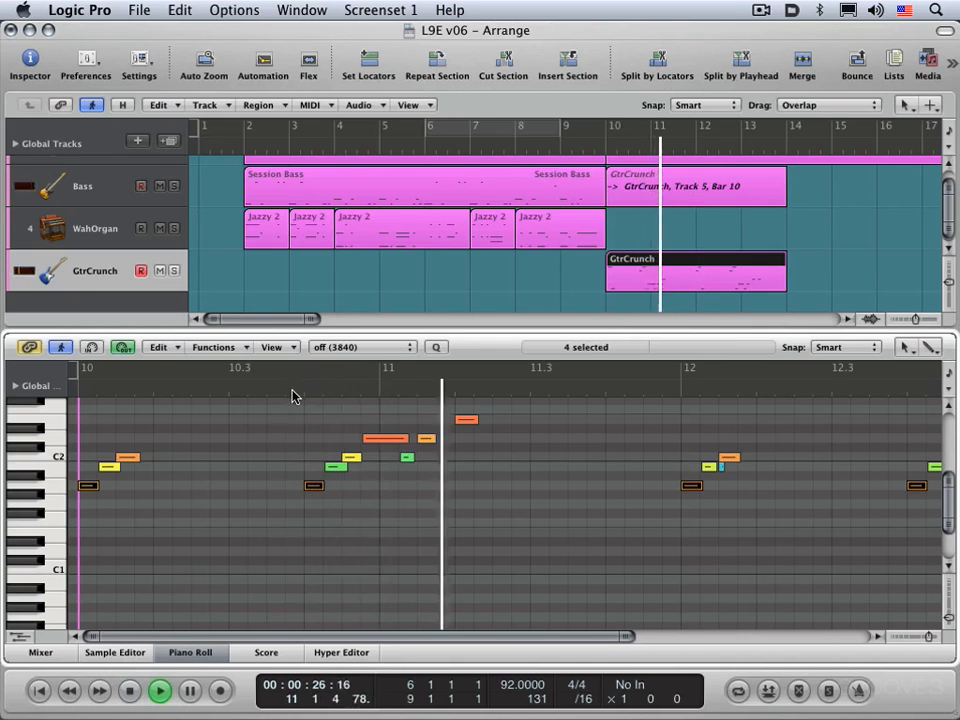
key("space")
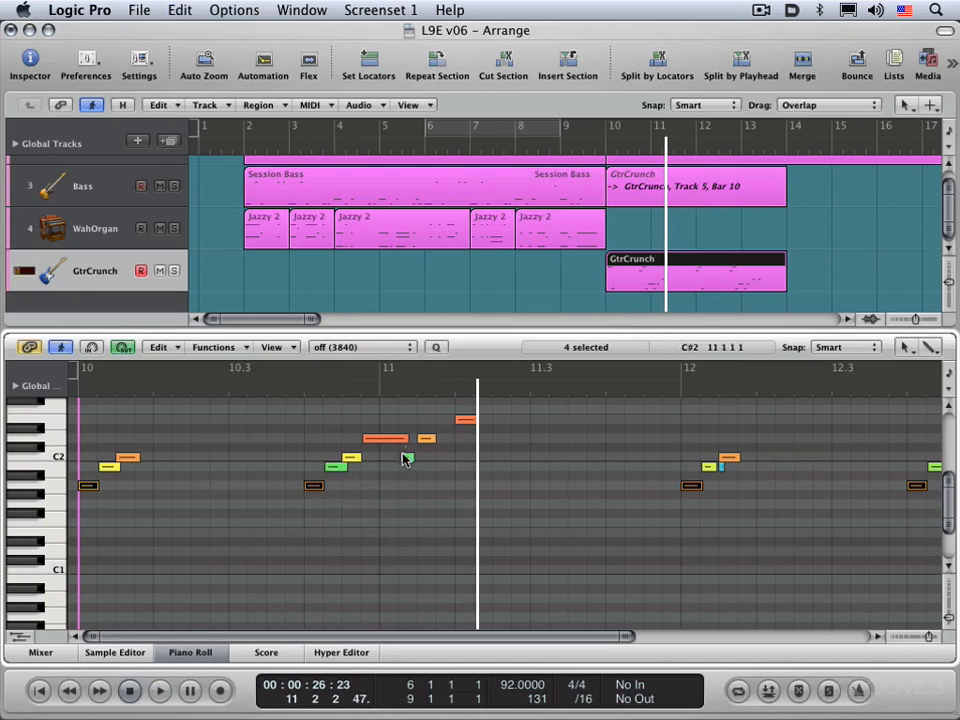